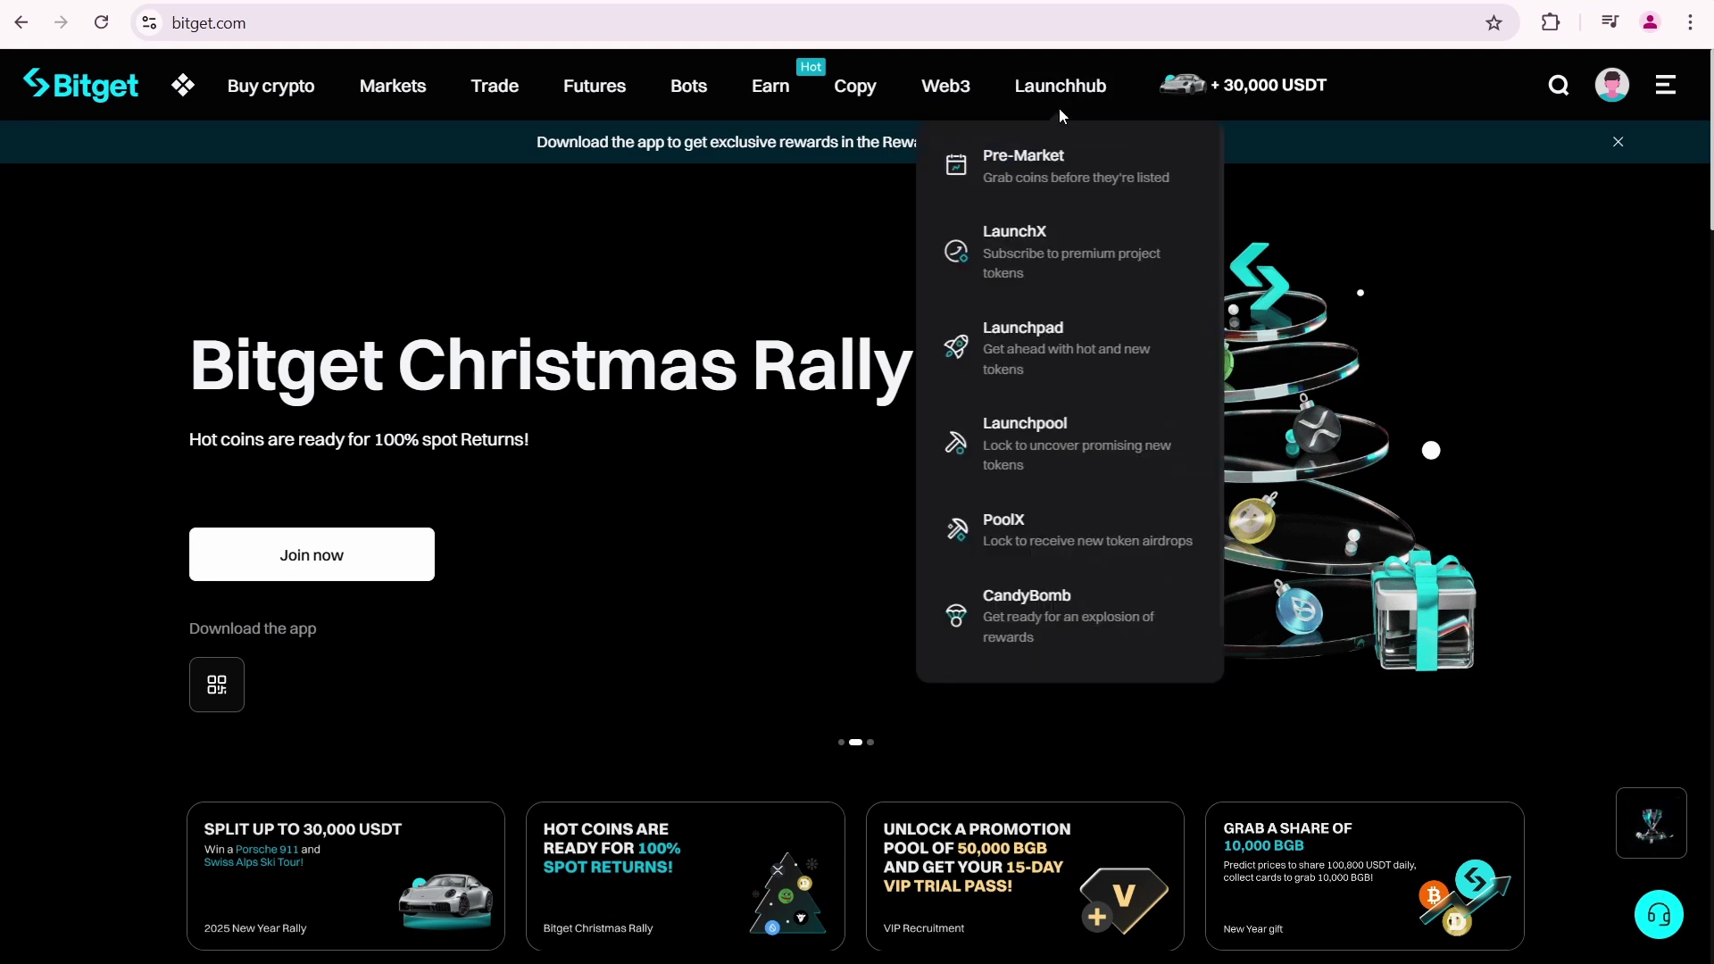
Step: Open the VERT pre-market trading page from Launchhub's Pre-Market listing
click(1046, 168)
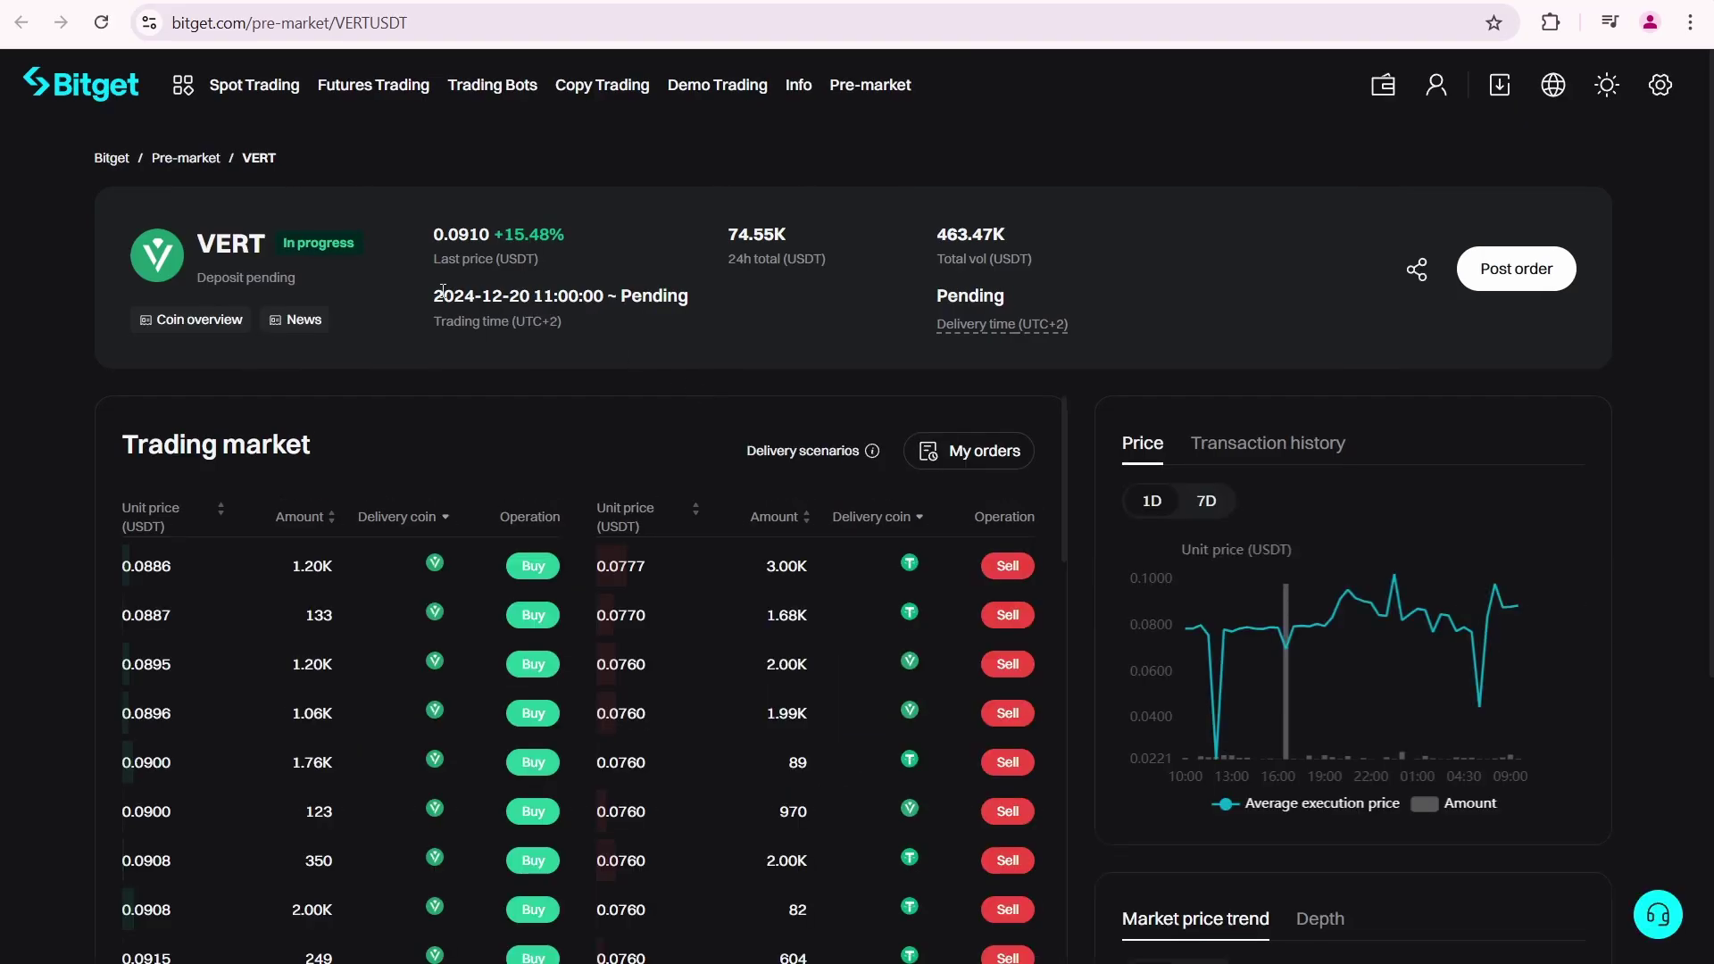
drag(437, 295, 608, 294)
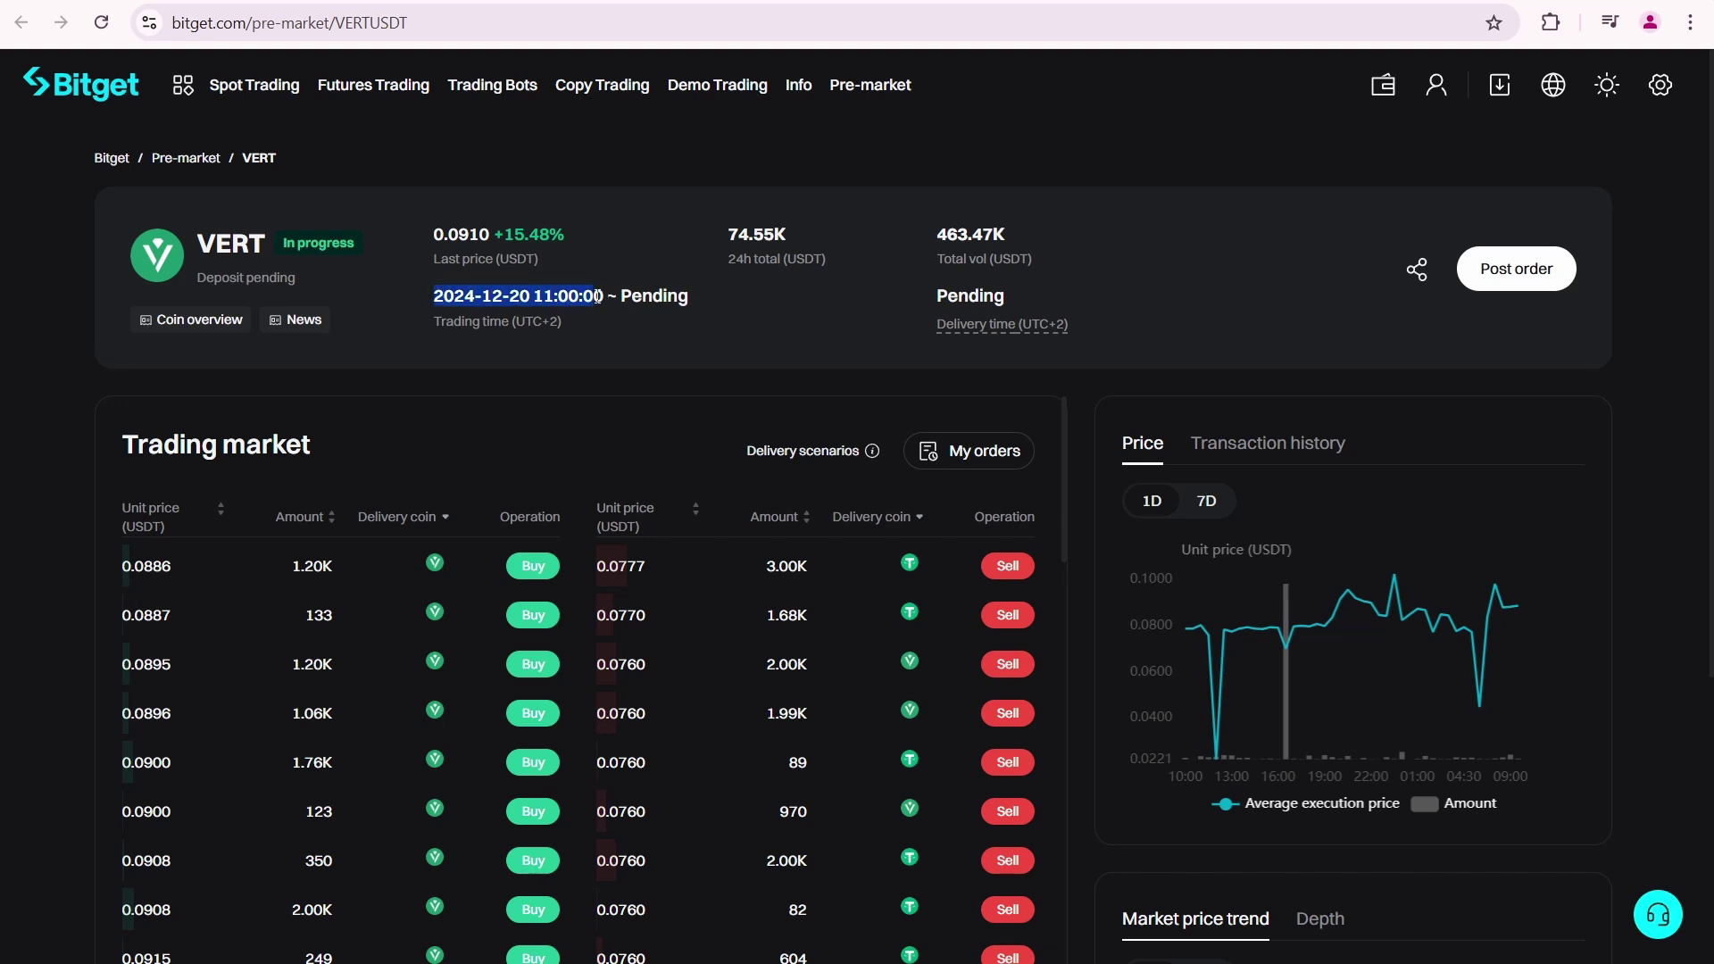
click(655, 302)
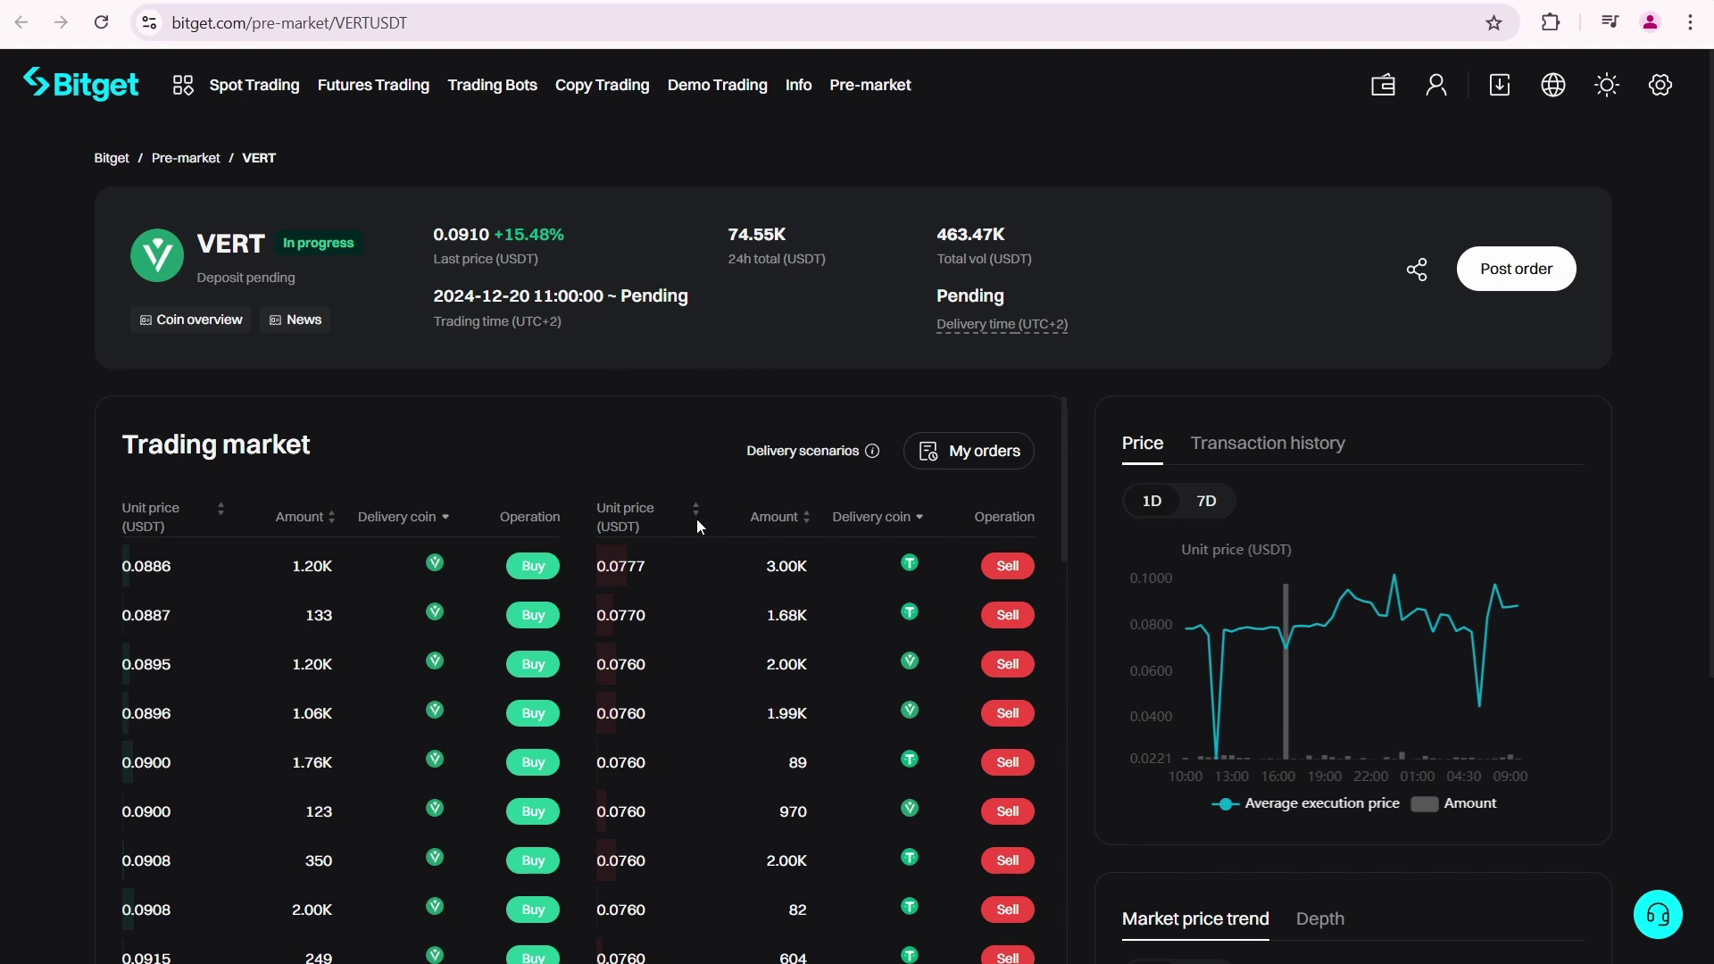
Step: Read the Delivery scenarios explanation, comparing the Coin settlement and USDT delivery tabs
click(838, 453)
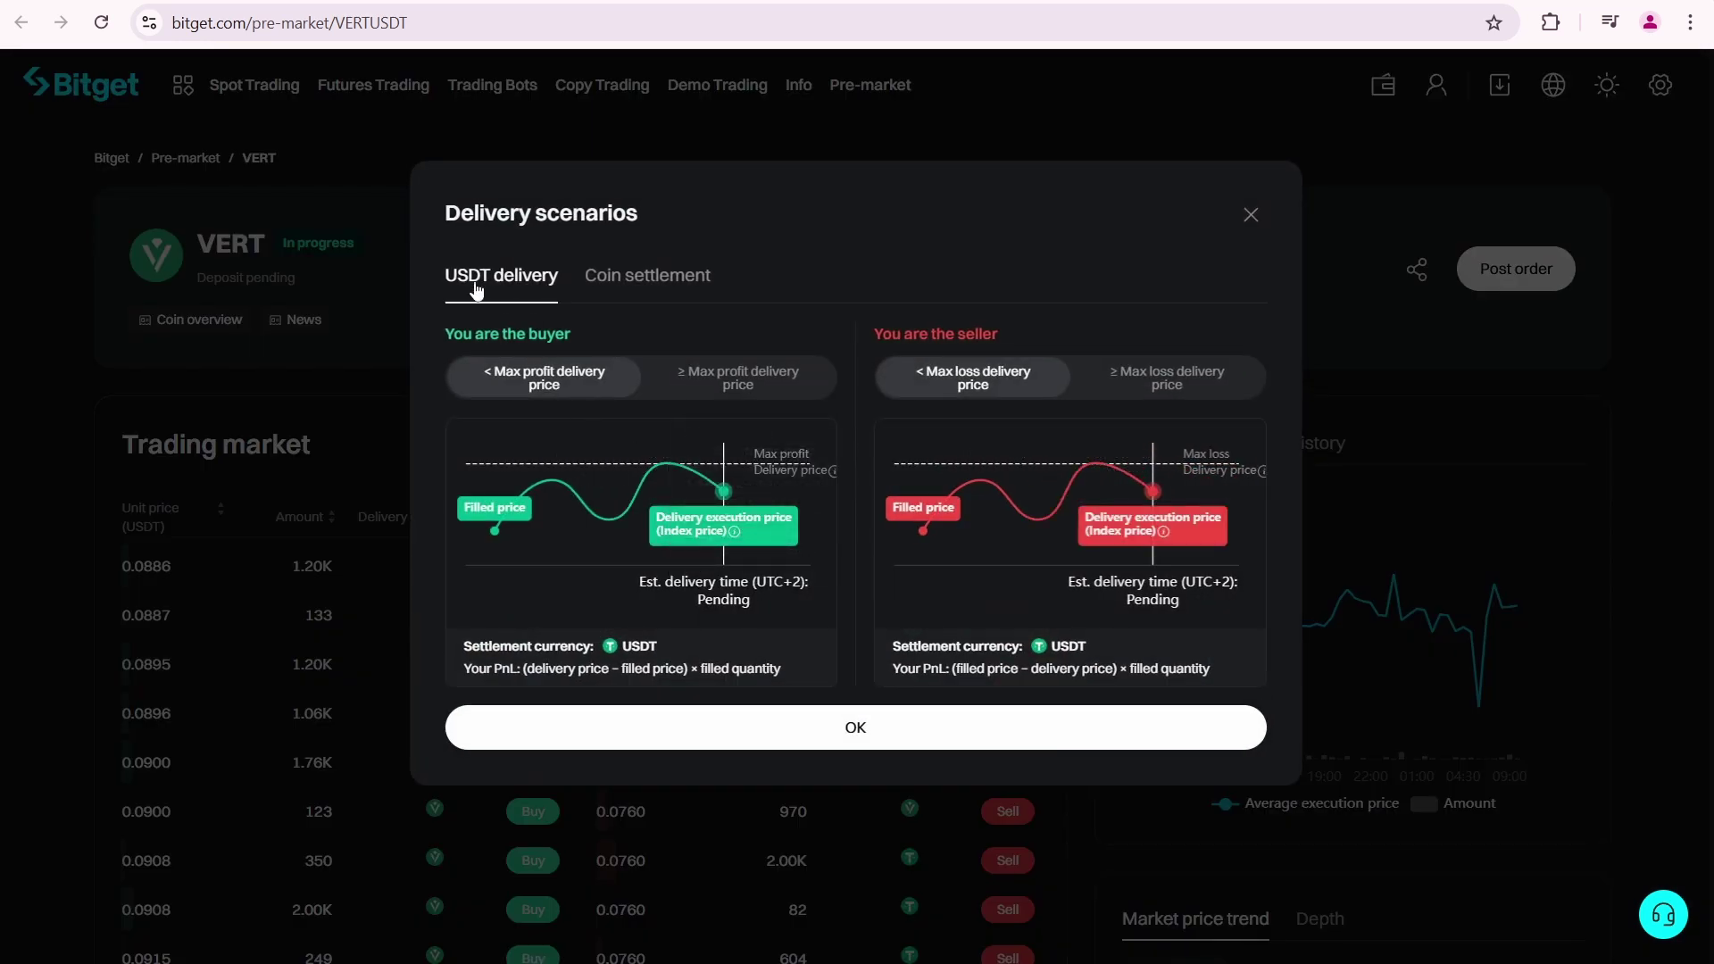
click(647, 277)
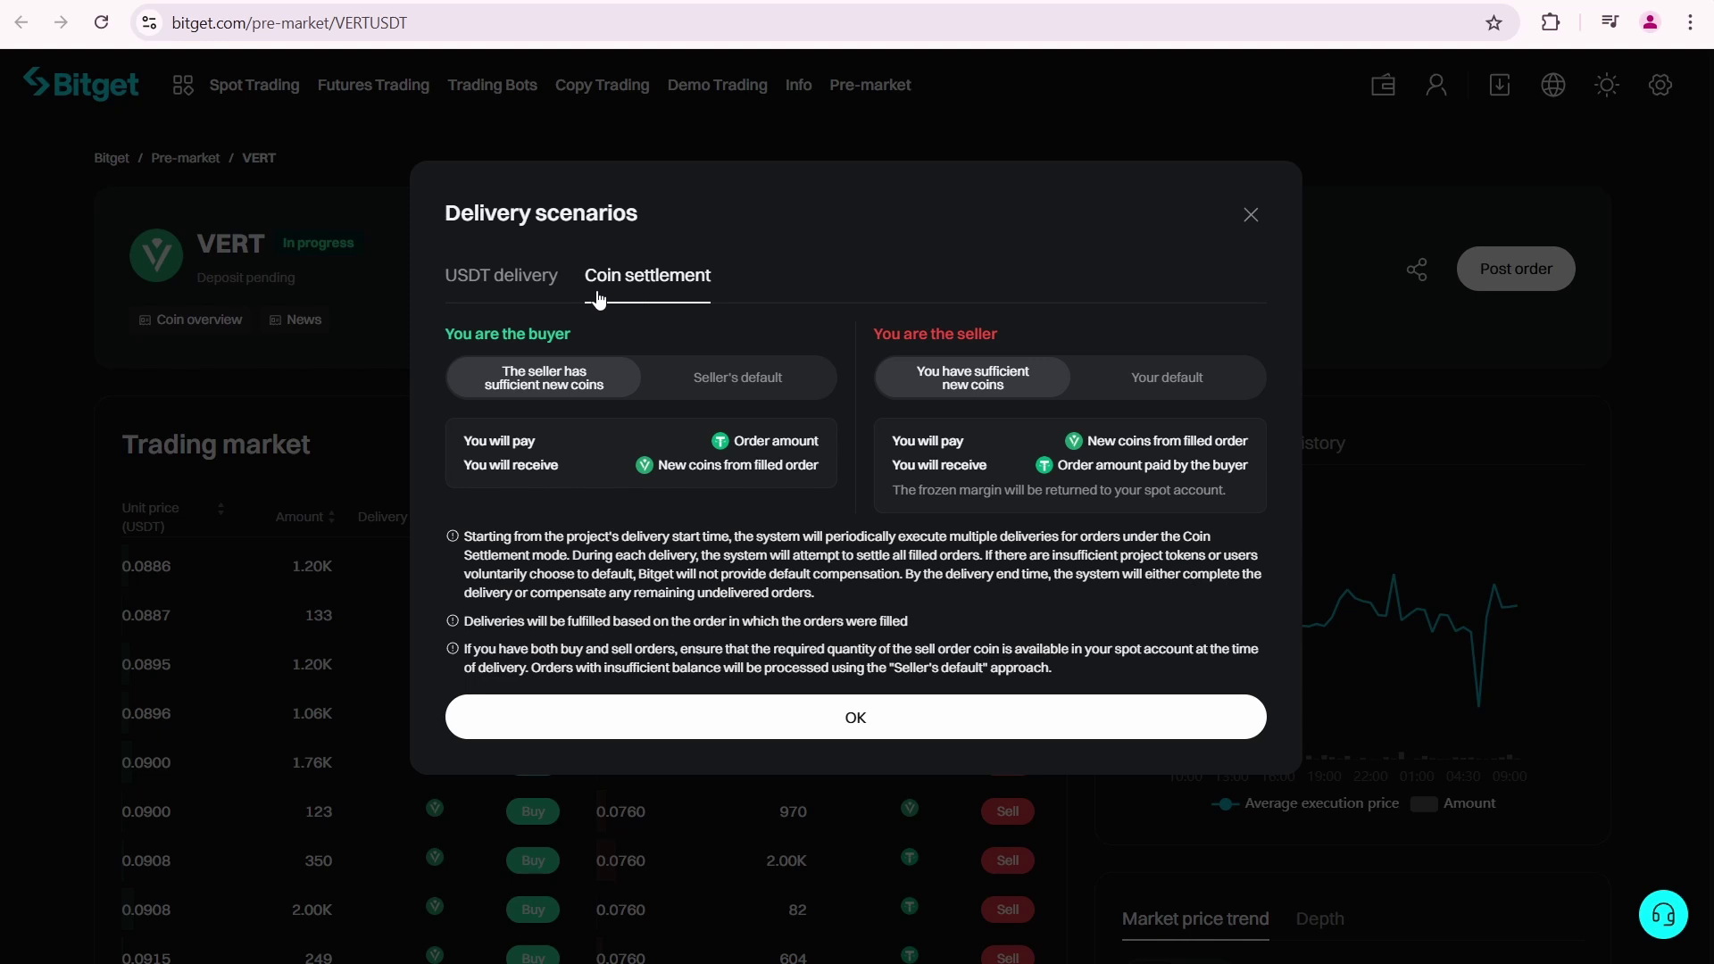
click(509, 279)
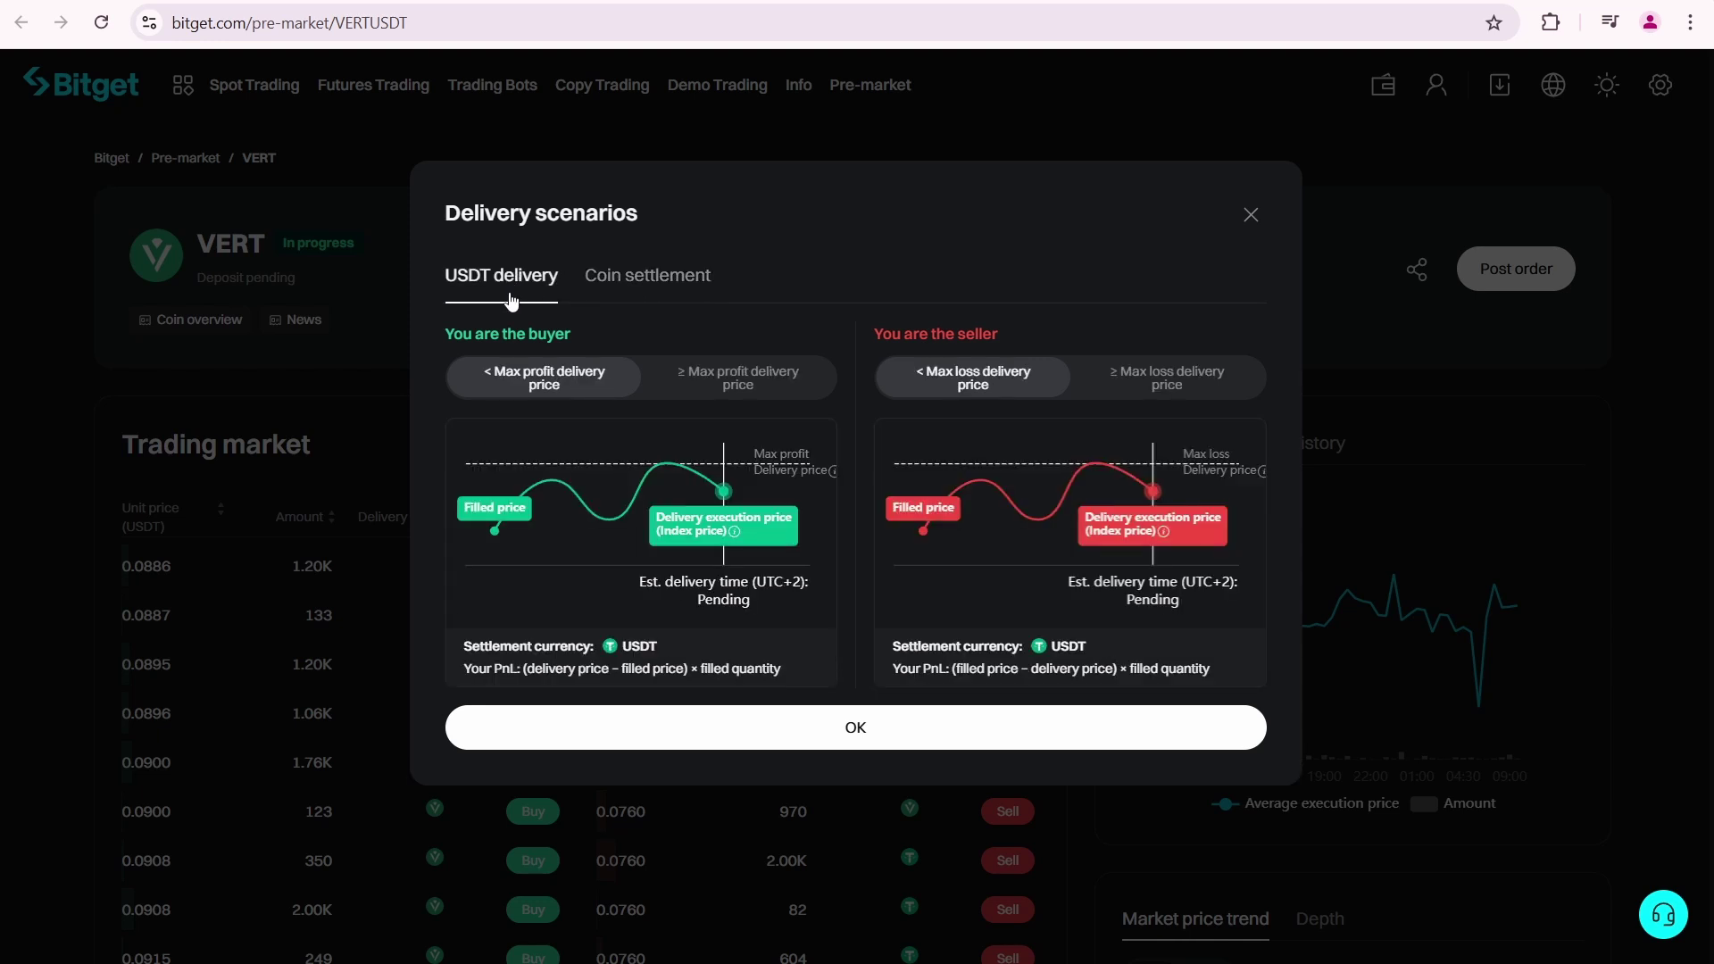
Step: Close the Delivery scenarios dialog to return to the VERT market
click(1252, 215)
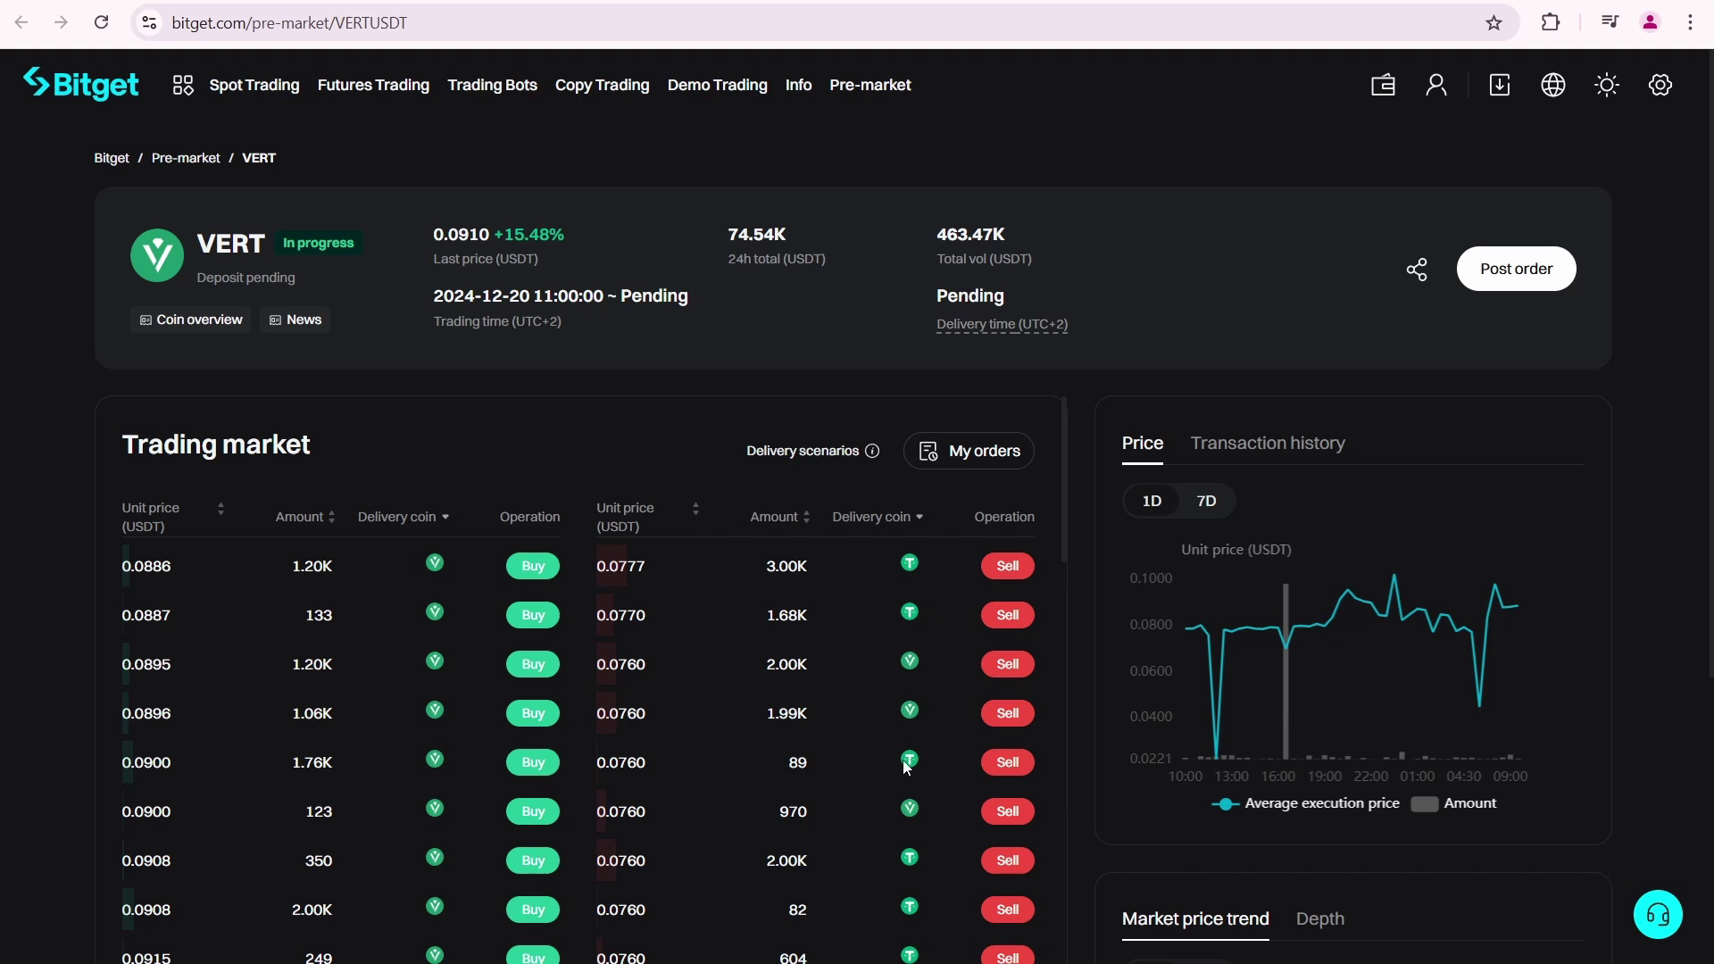
Step: Start a sell on the 89 VERT offer at 0.0760 USDT, checking its price and amount
click(1002, 762)
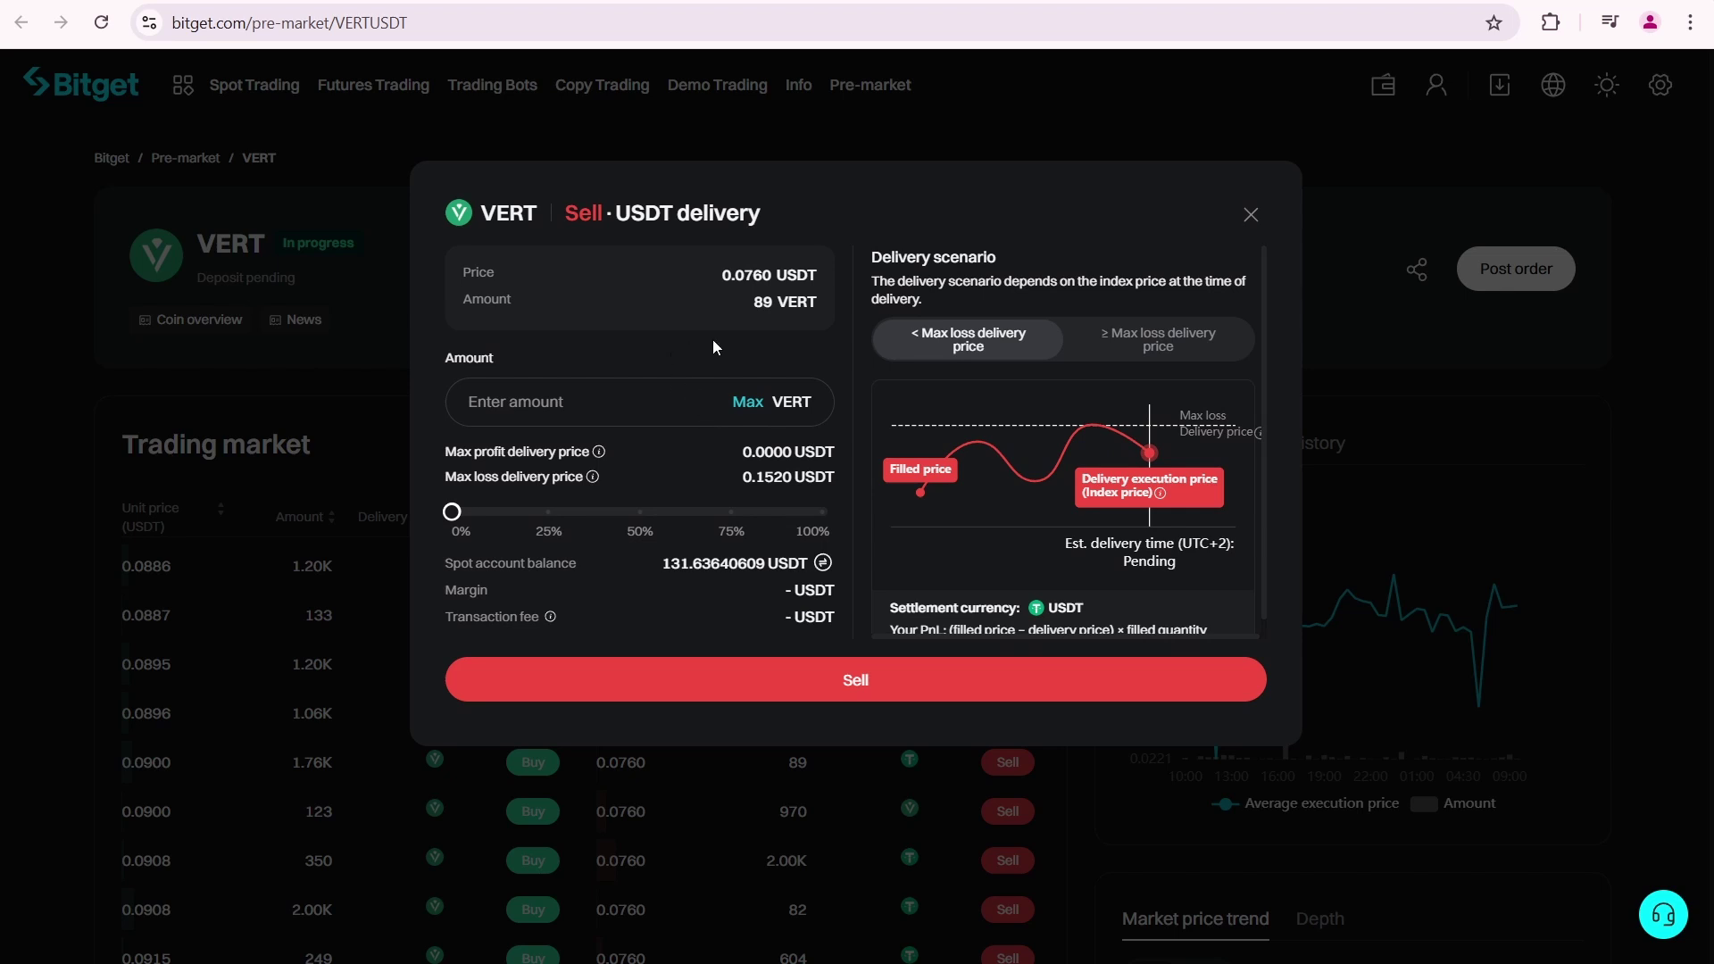
drag(719, 278, 775, 275)
drag(751, 305, 775, 303)
click(745, 311)
Step: Fill the full 89 VERT at 100%, then check the 6.7640 USDT margin and spot balance
click(749, 402)
text(89)
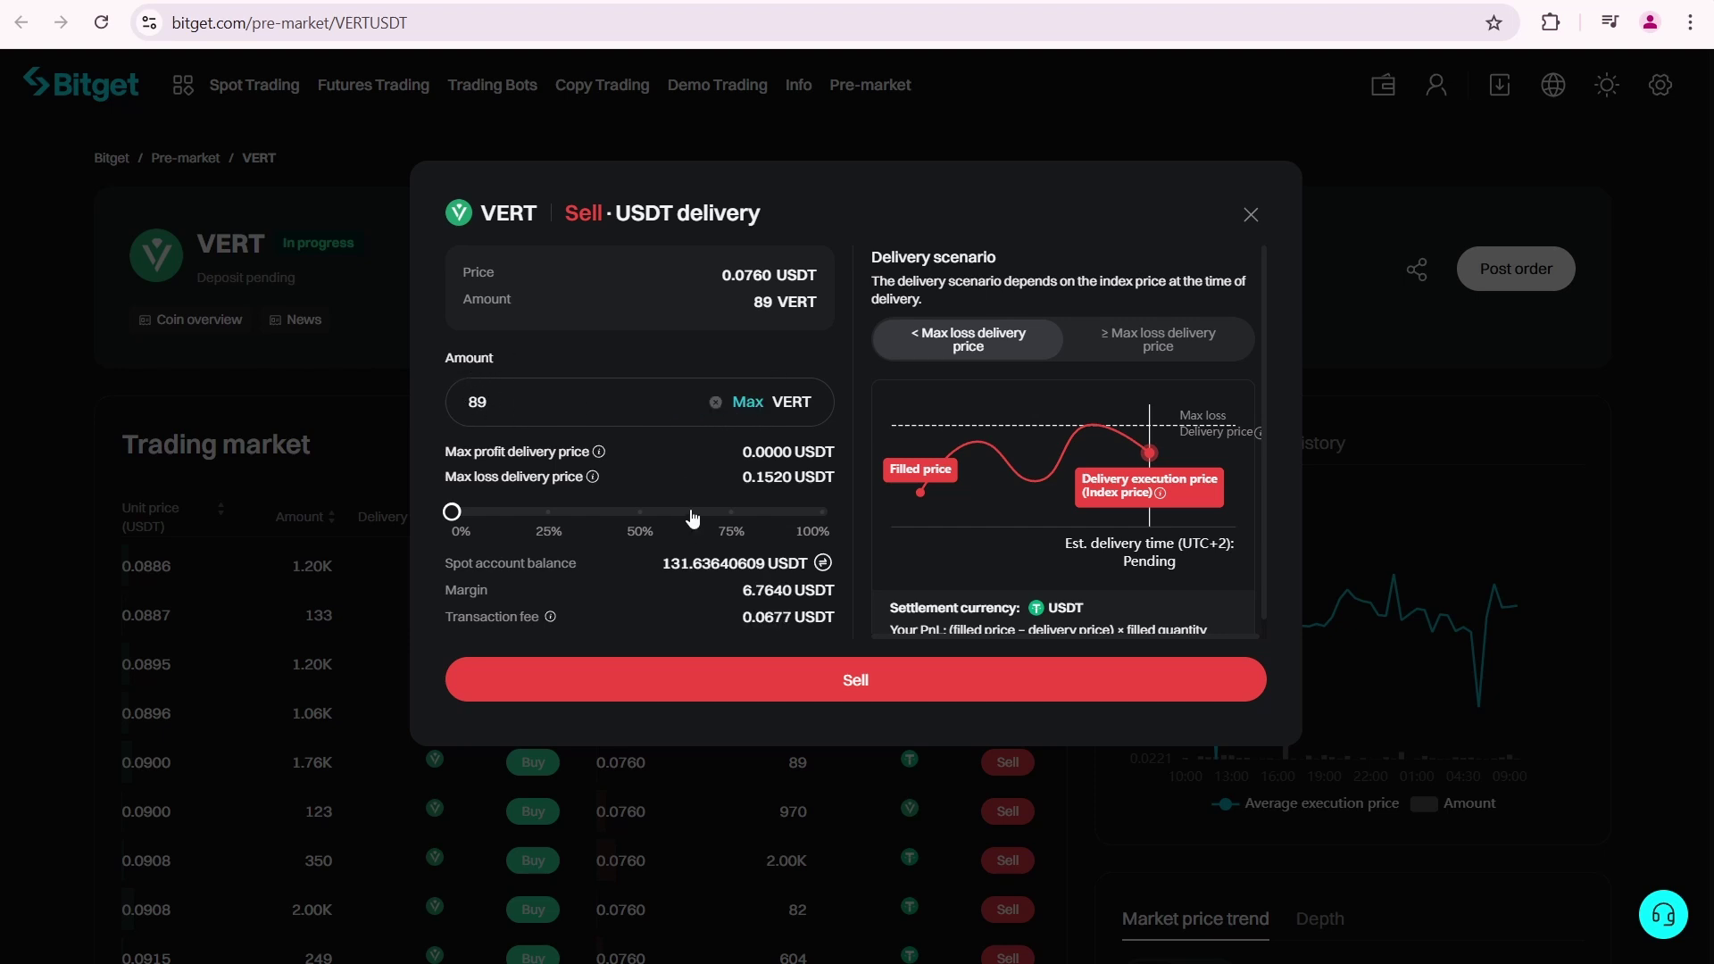
drag(452, 511, 828, 512)
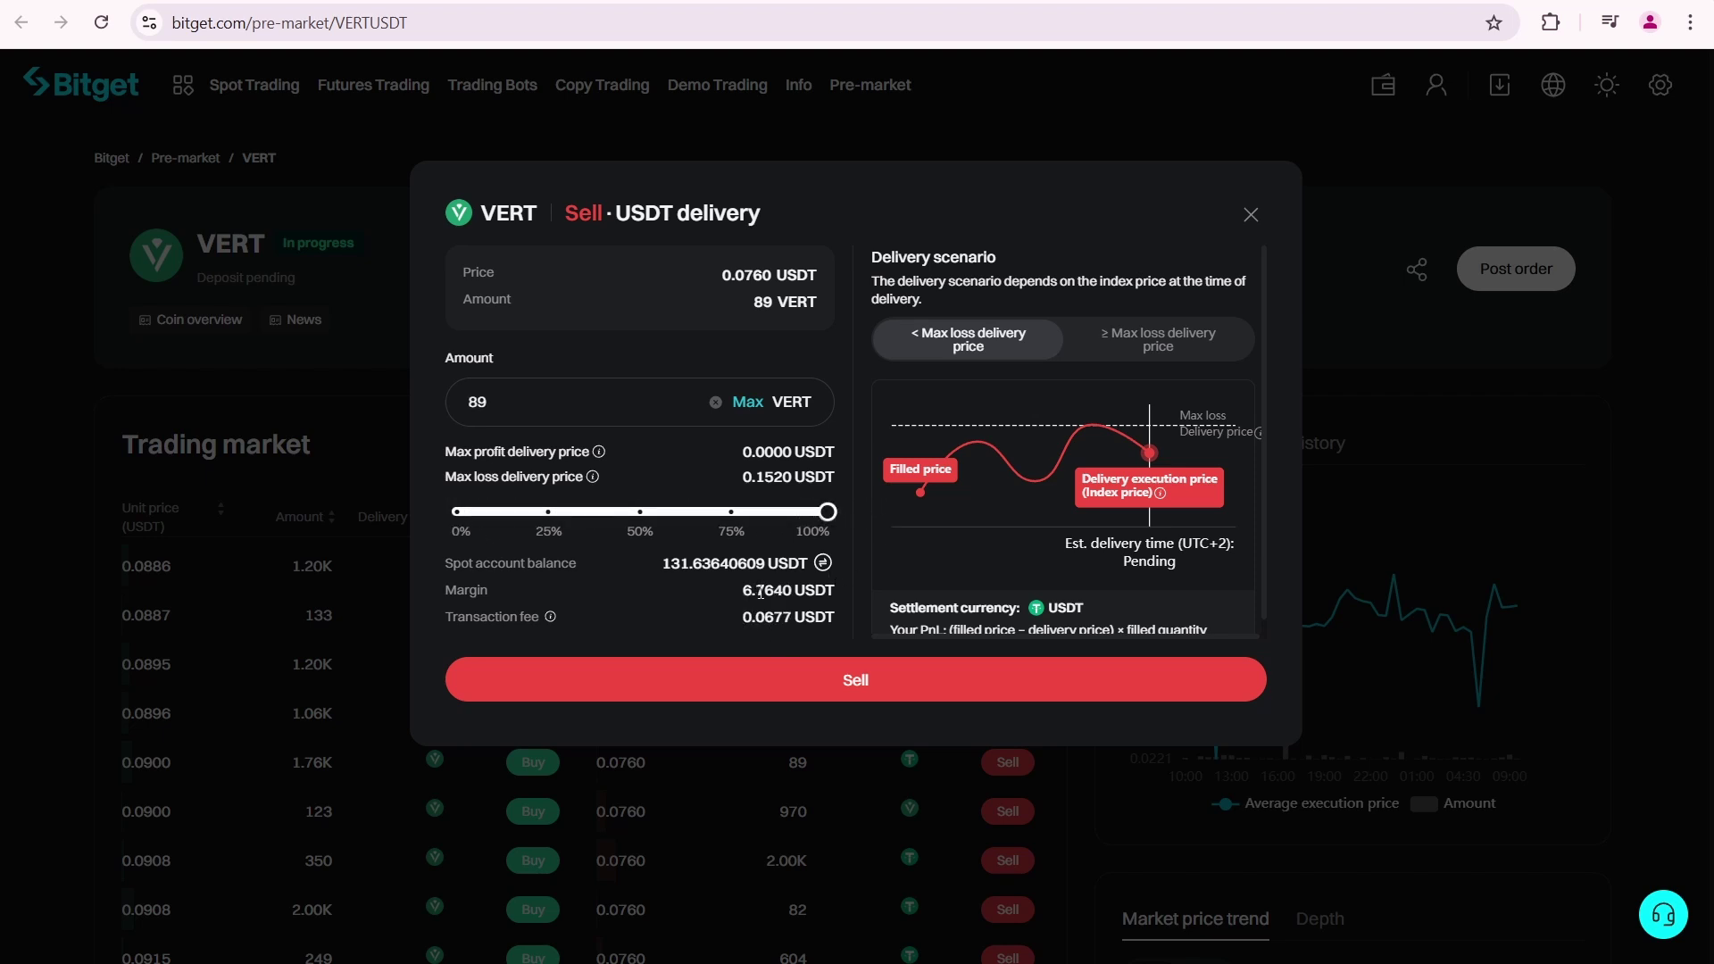
mouse_move(745, 591)
mouse_down()
mouse_move(789, 591)
mouse_move(795, 618)
mouse_up()
drag(662, 564, 810, 563)
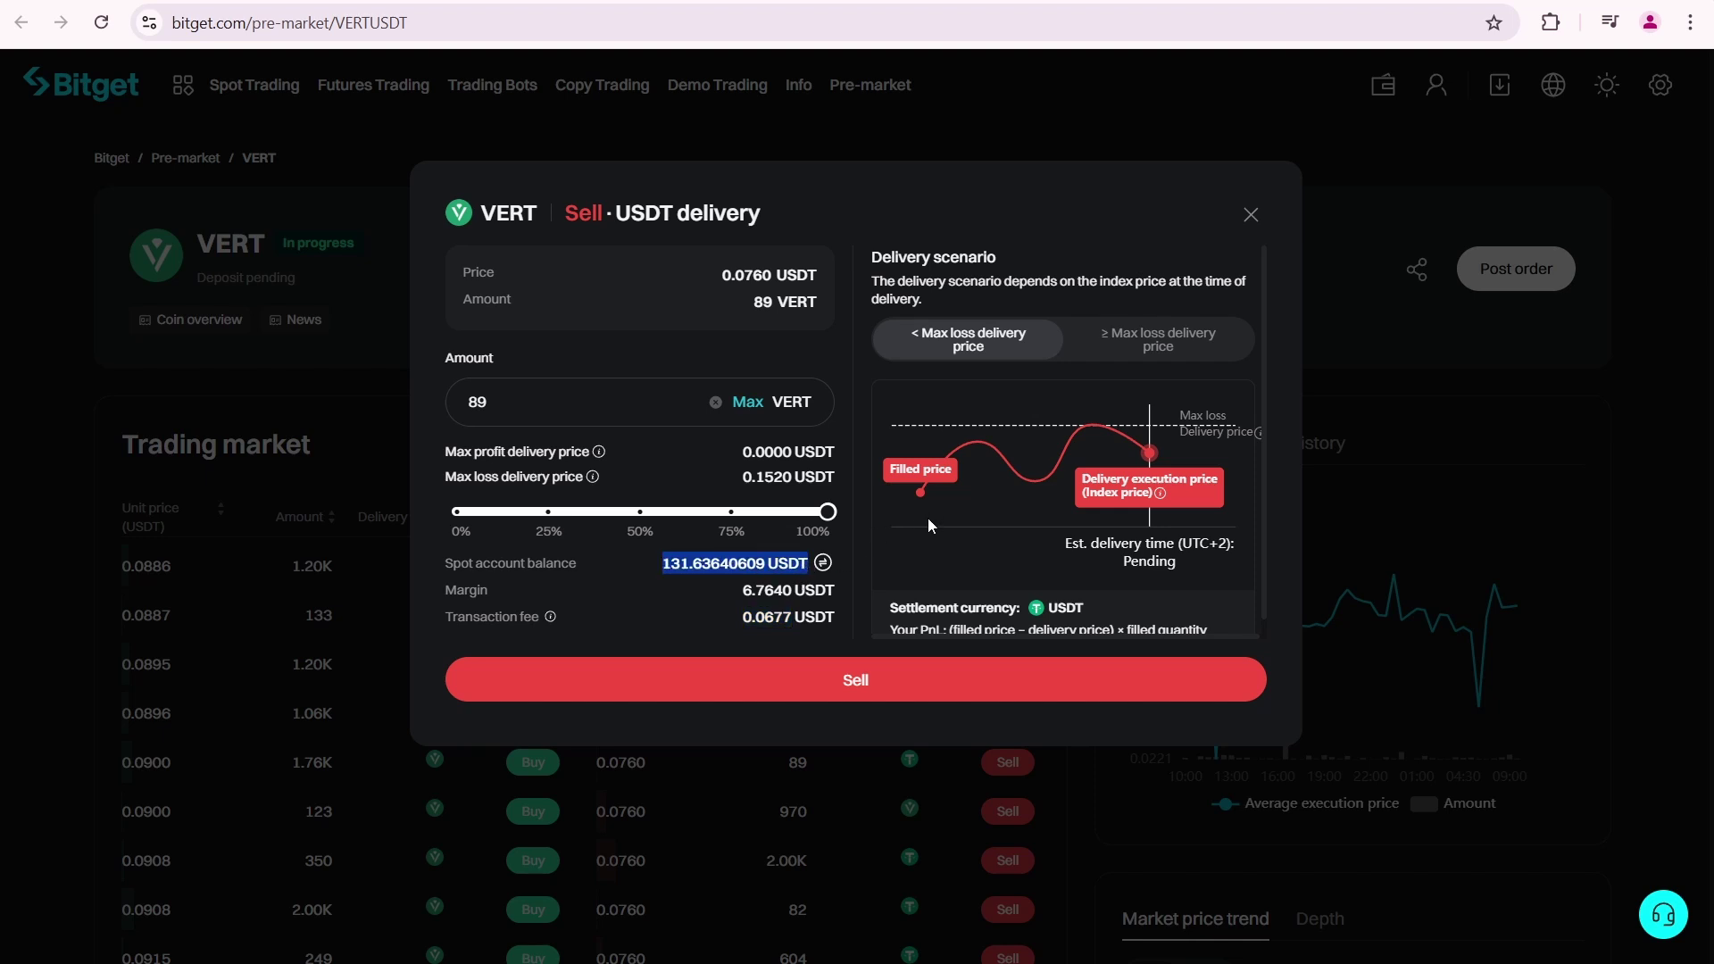
scroll(936, 522, down, 1)
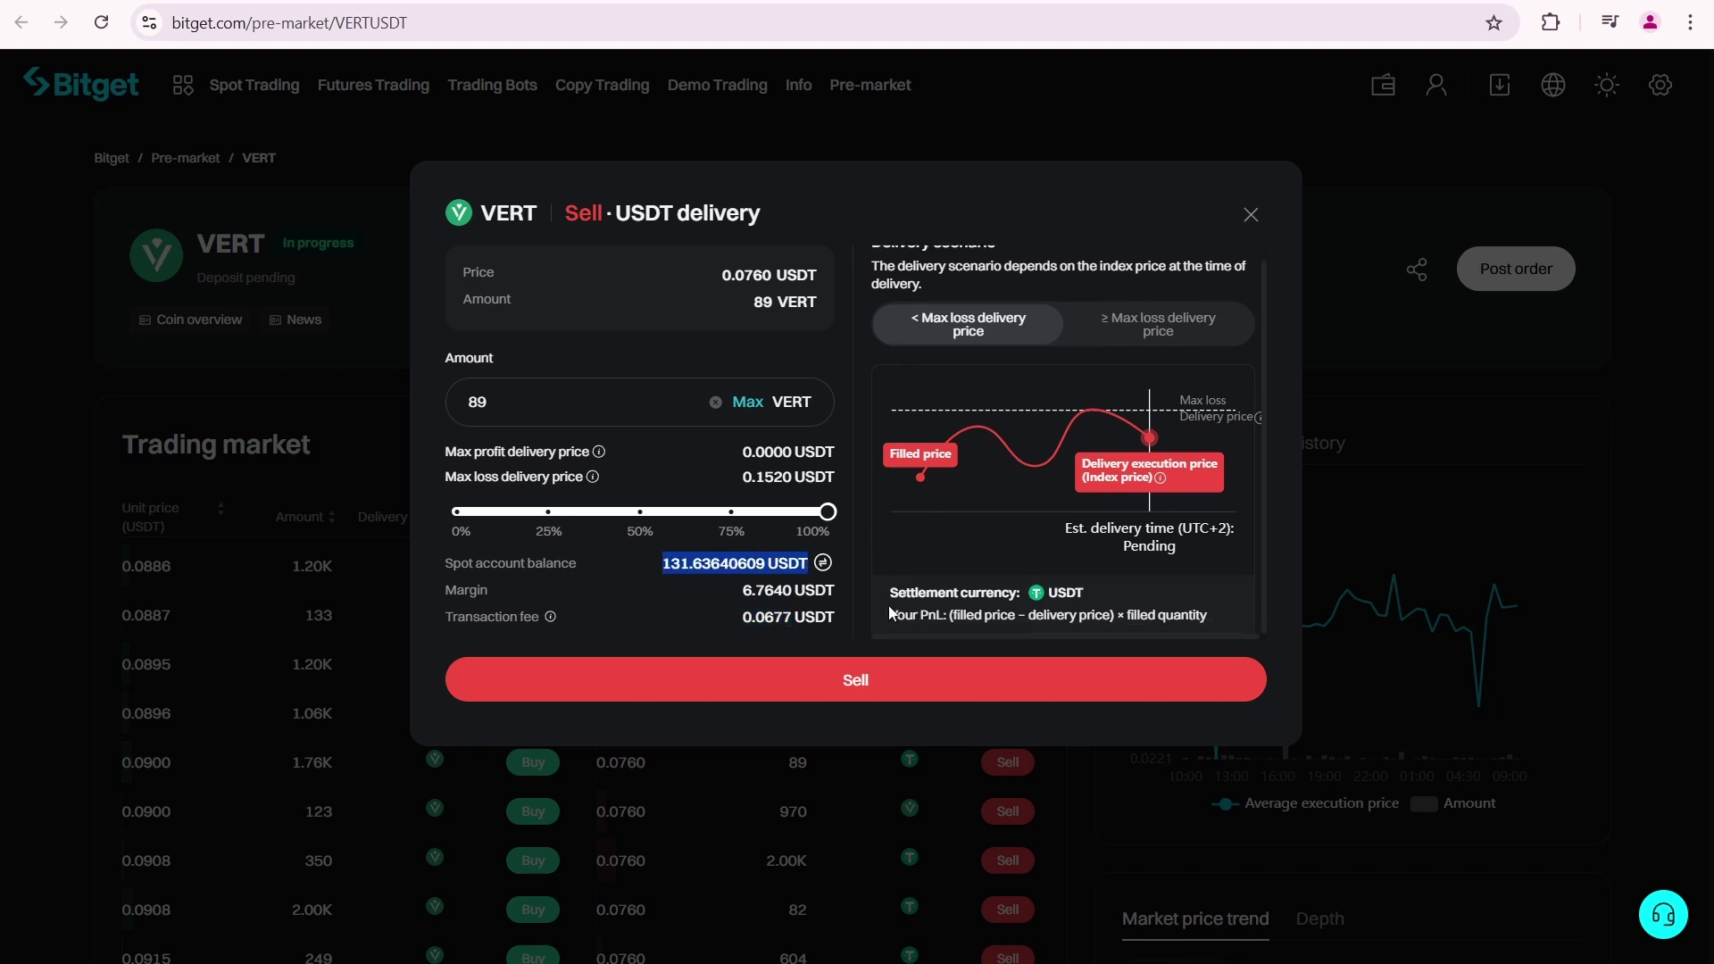
drag(889, 593, 1084, 596)
Step: Review the settlement currency and PnL formula in the VERT sell dialog
click(1029, 603)
click(1120, 600)
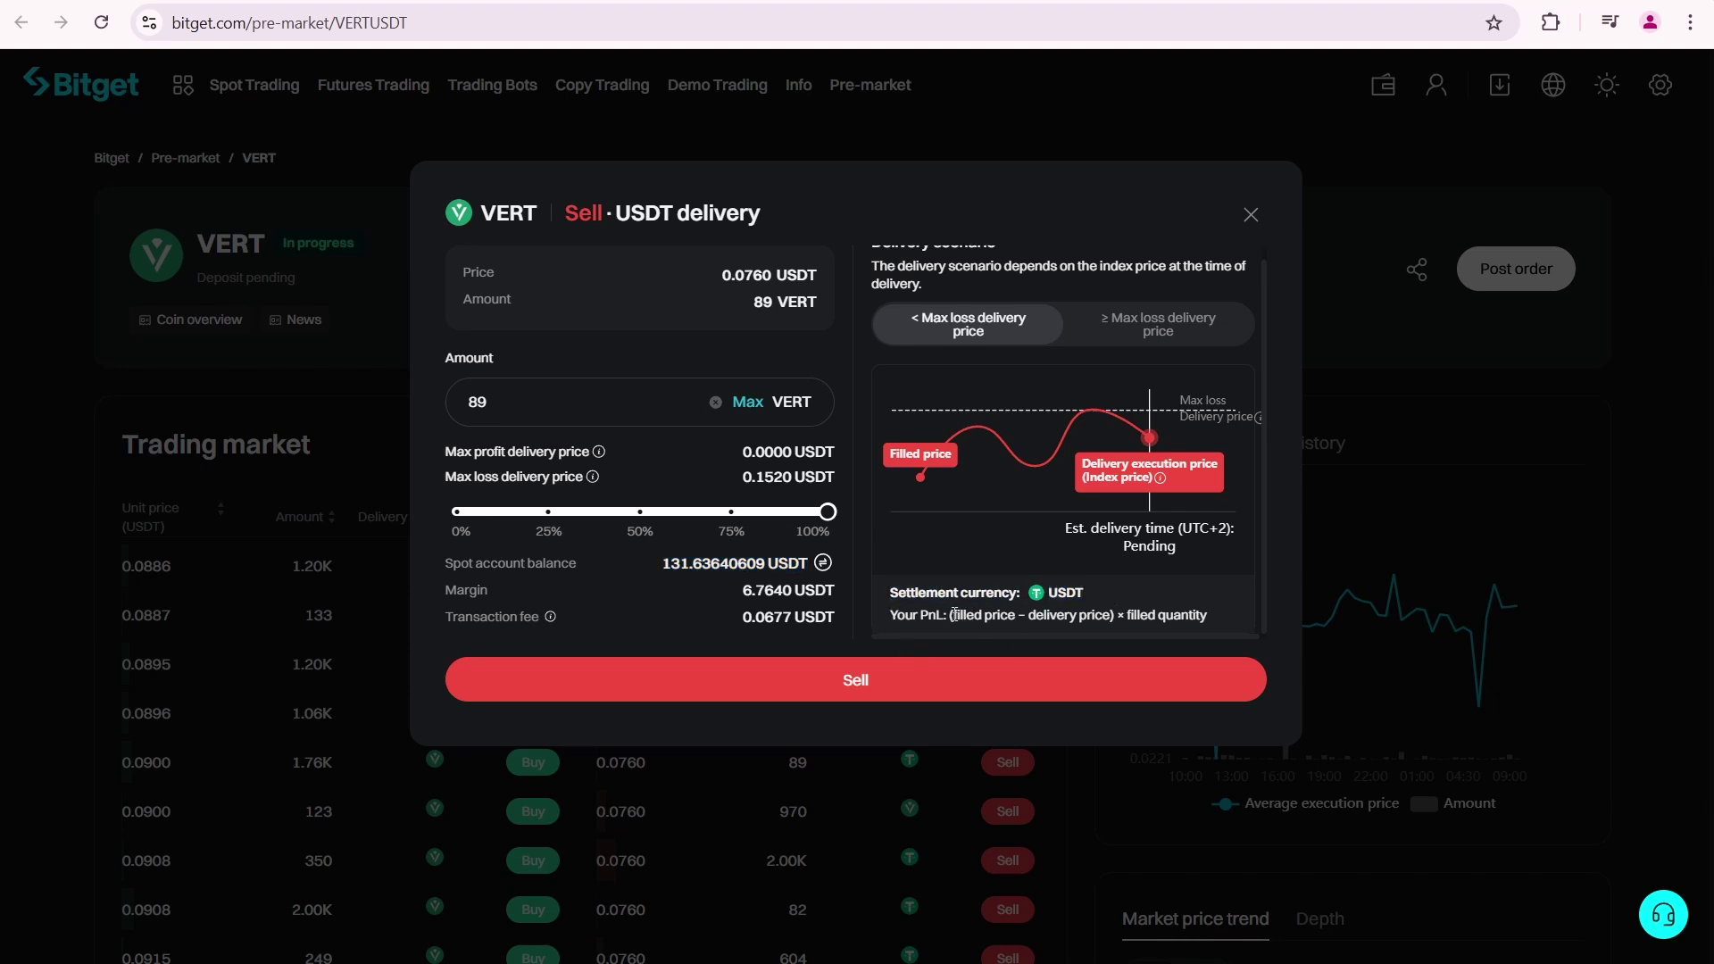
drag(951, 615, 1211, 615)
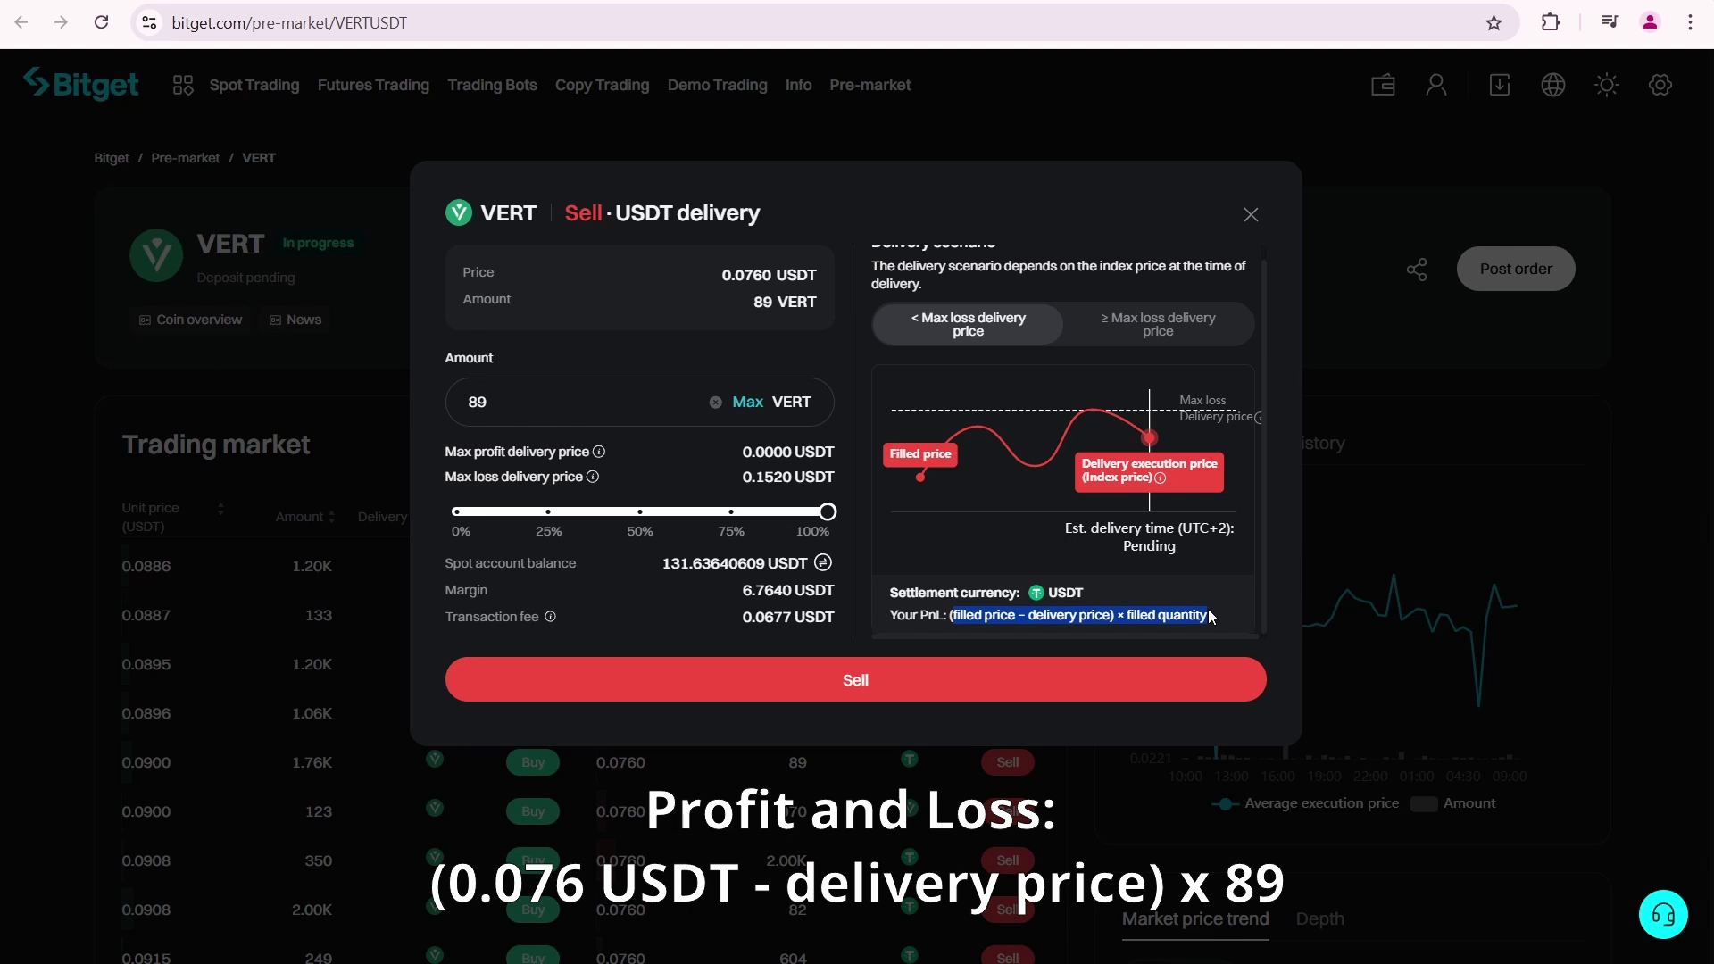
click(1208, 610)
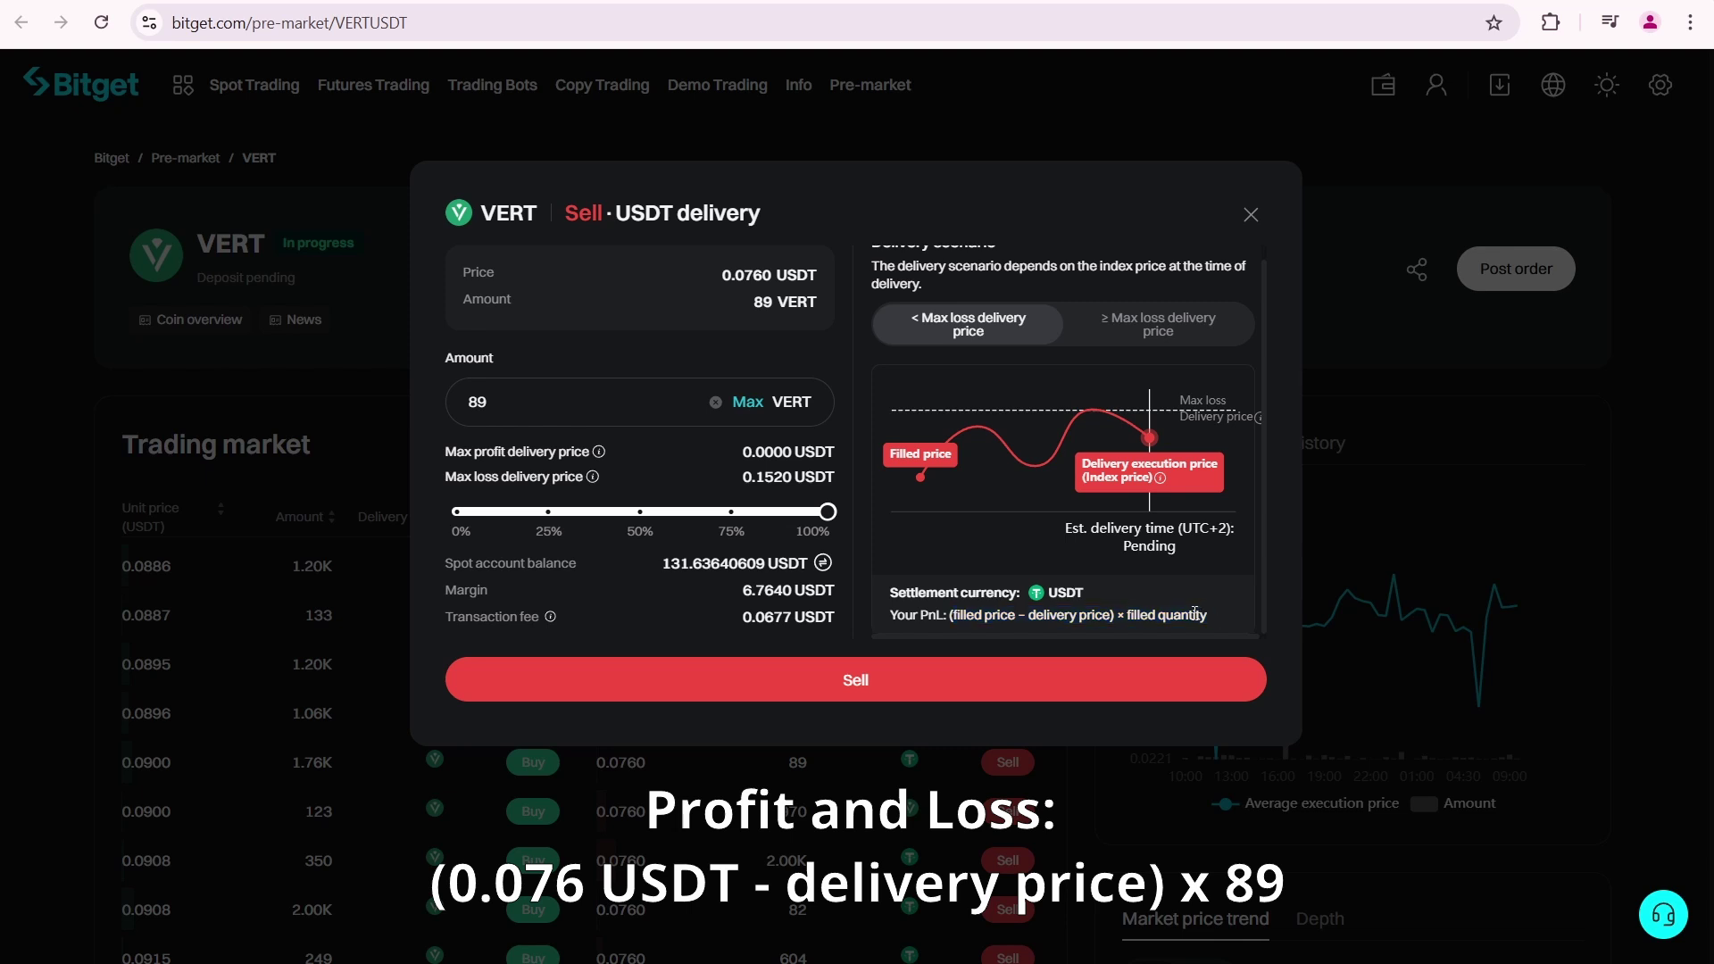
scroll(1197, 614, up, 1)
Step: Compare the < Max loss and ≥ Max loss delivery price scenarios and the index price note
click(1135, 340)
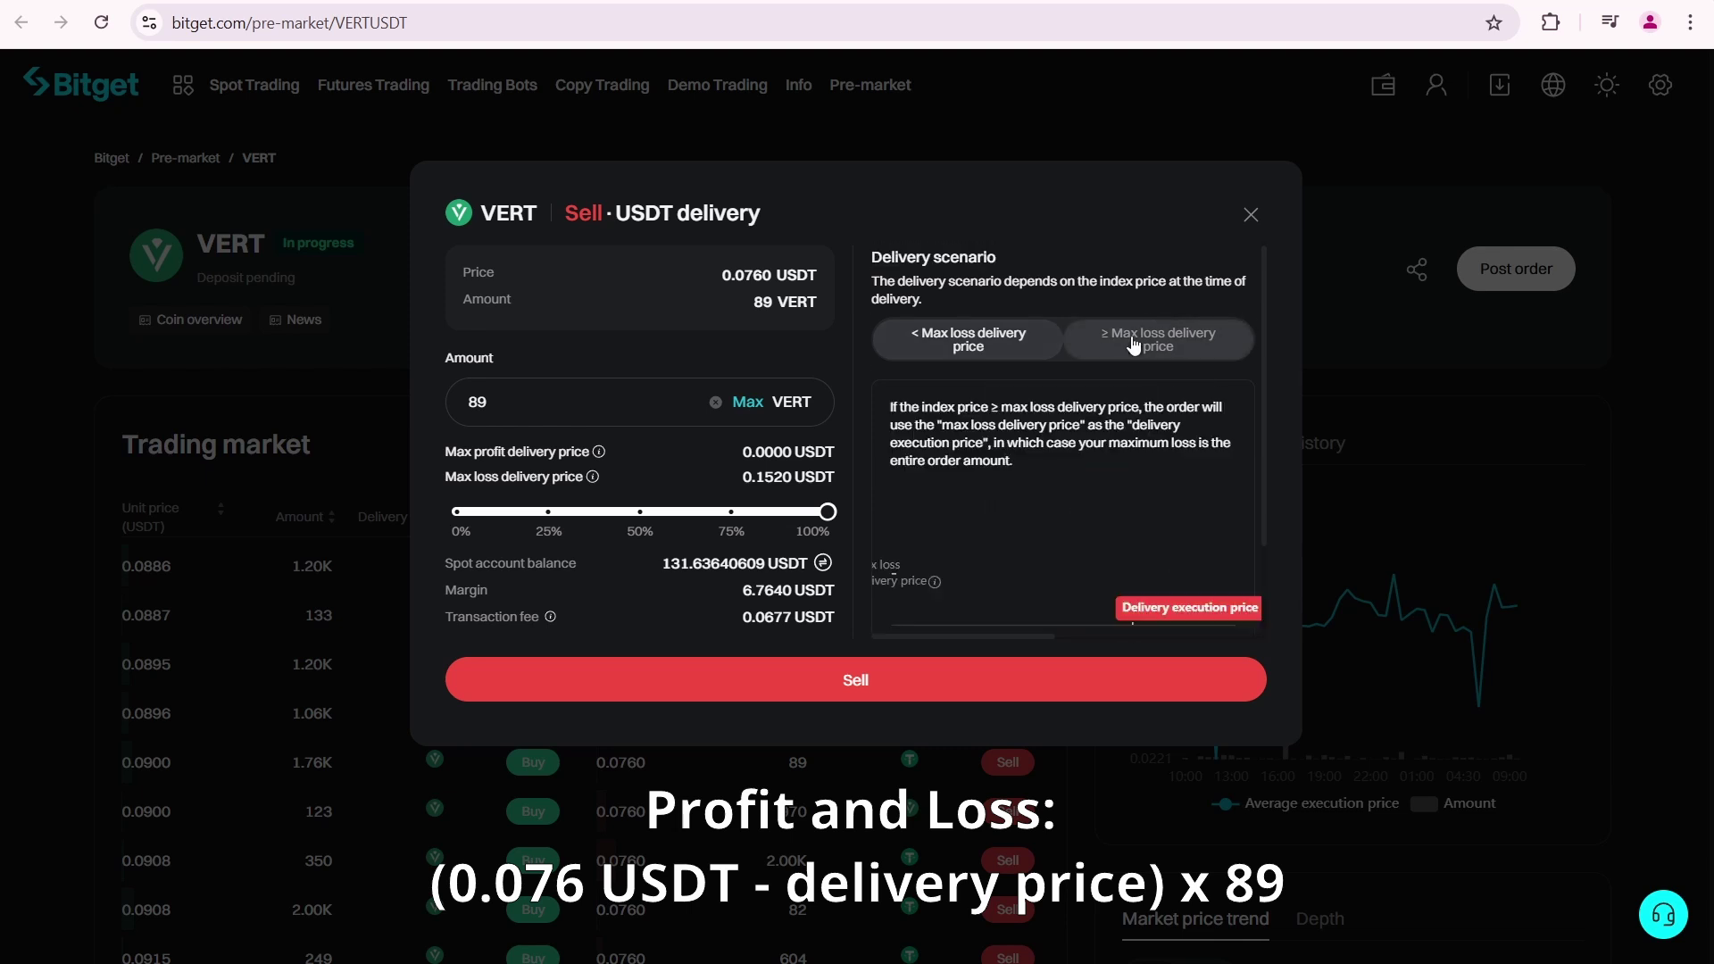
click(968, 340)
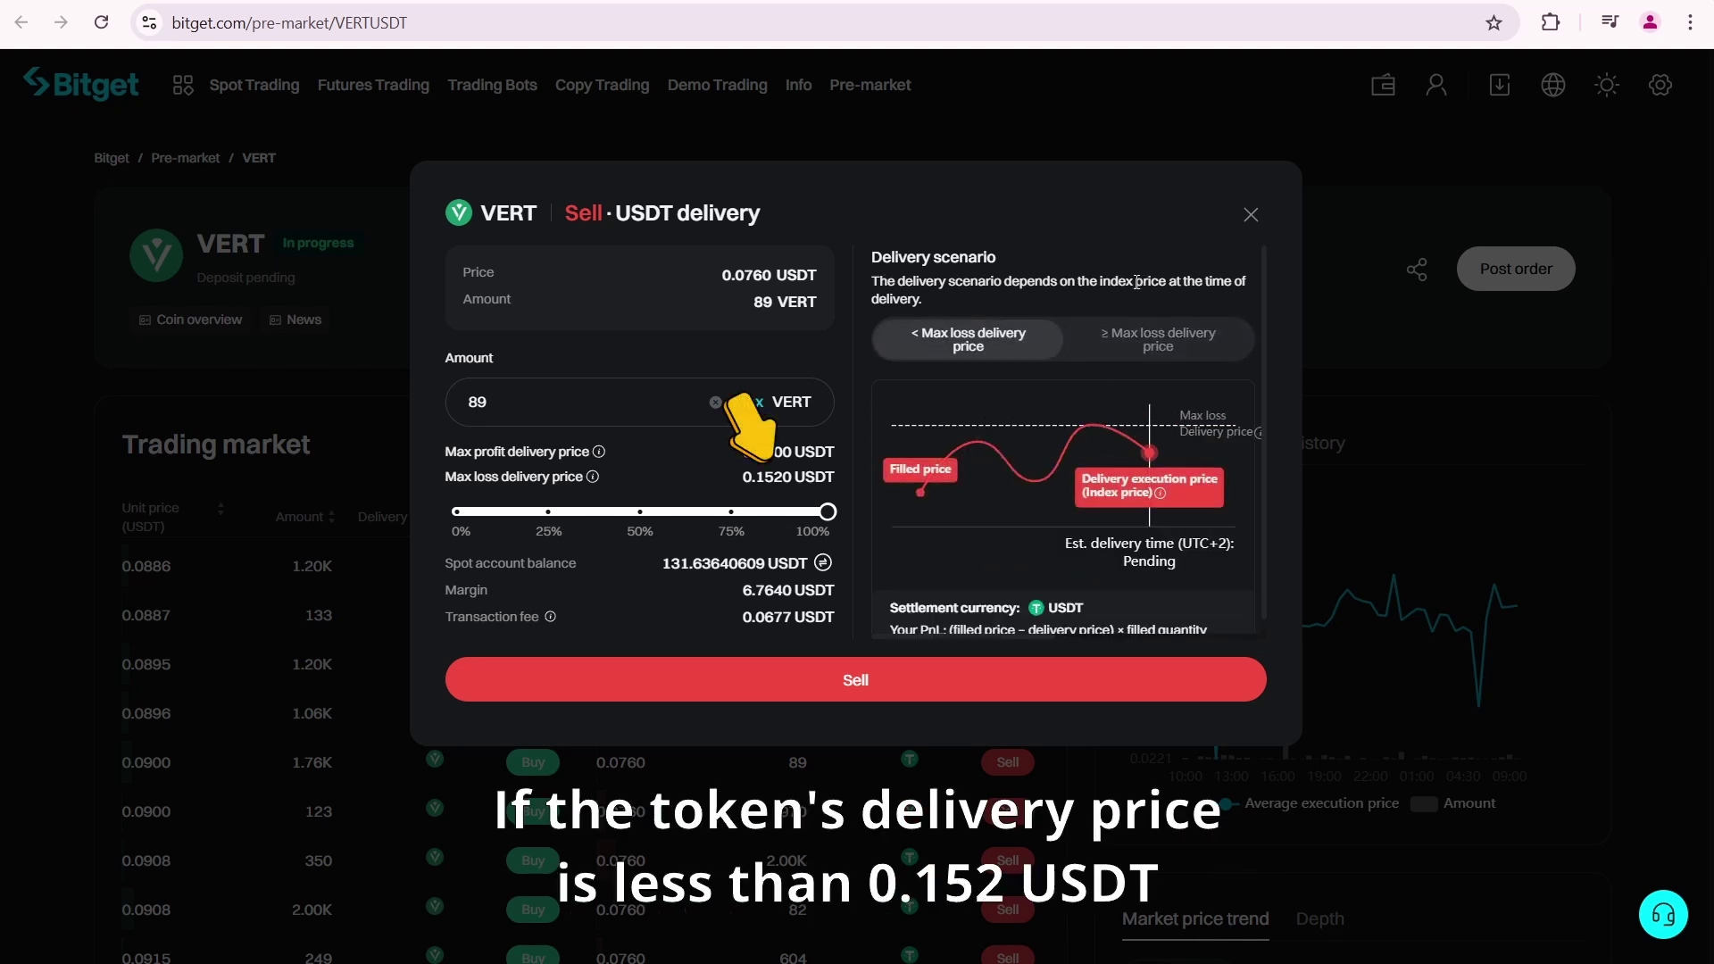
drag(874, 283, 1232, 285)
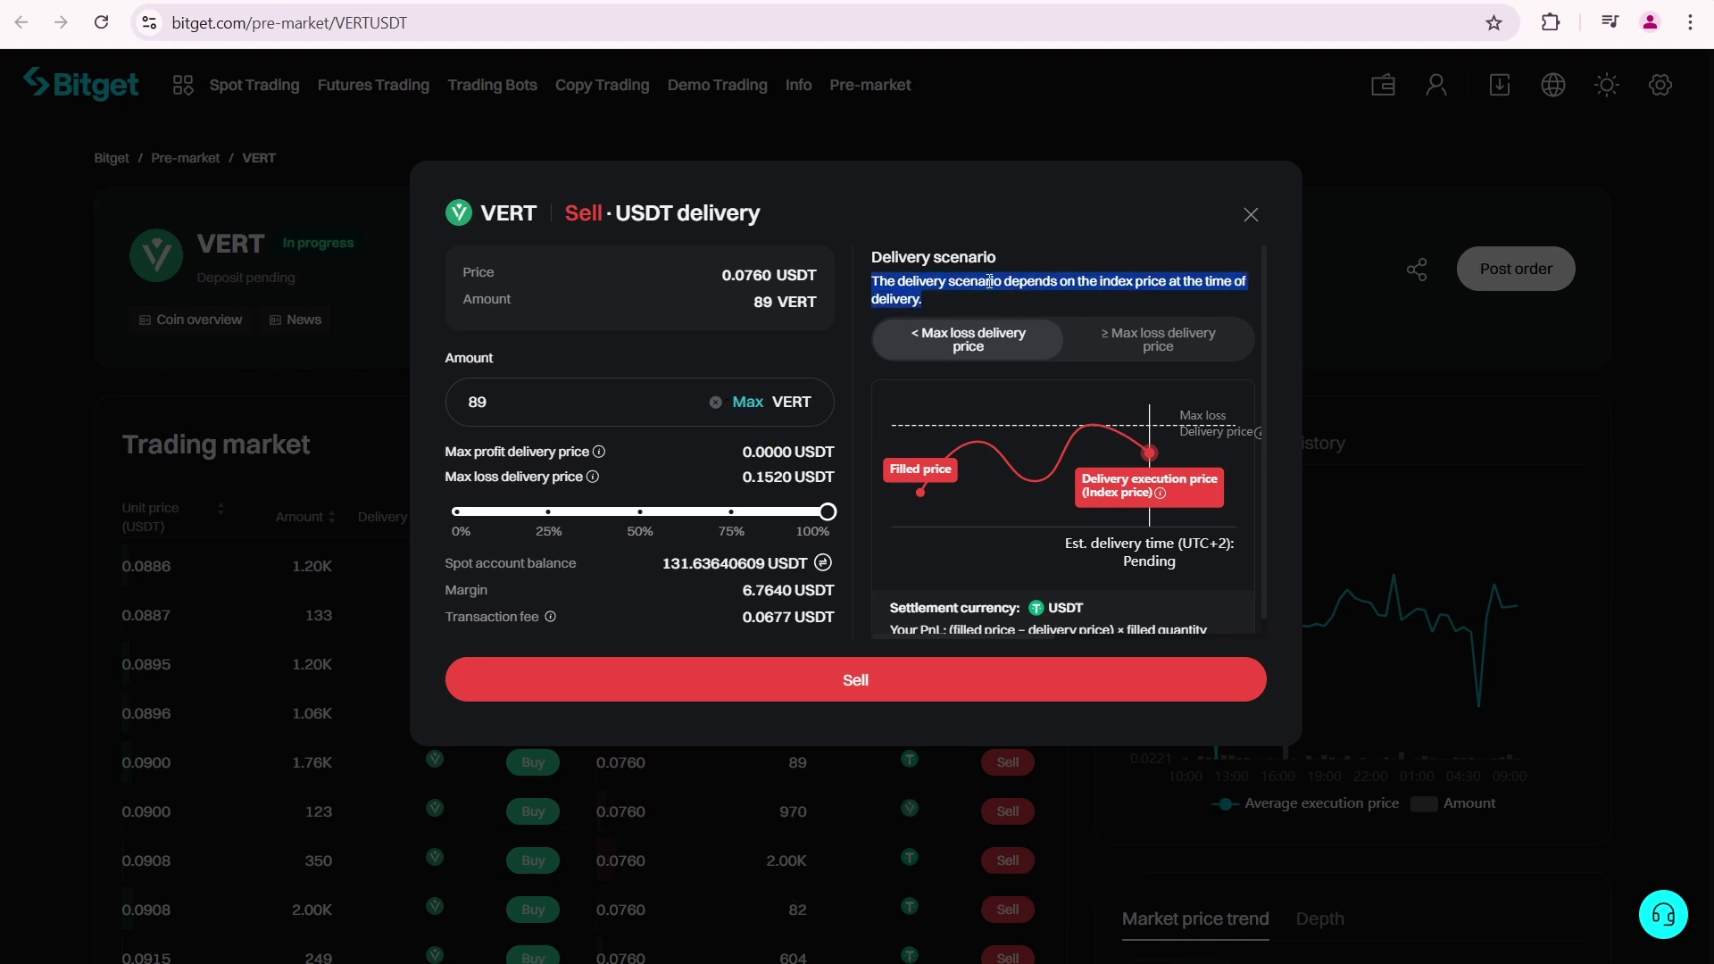
click(993, 287)
click(1159, 339)
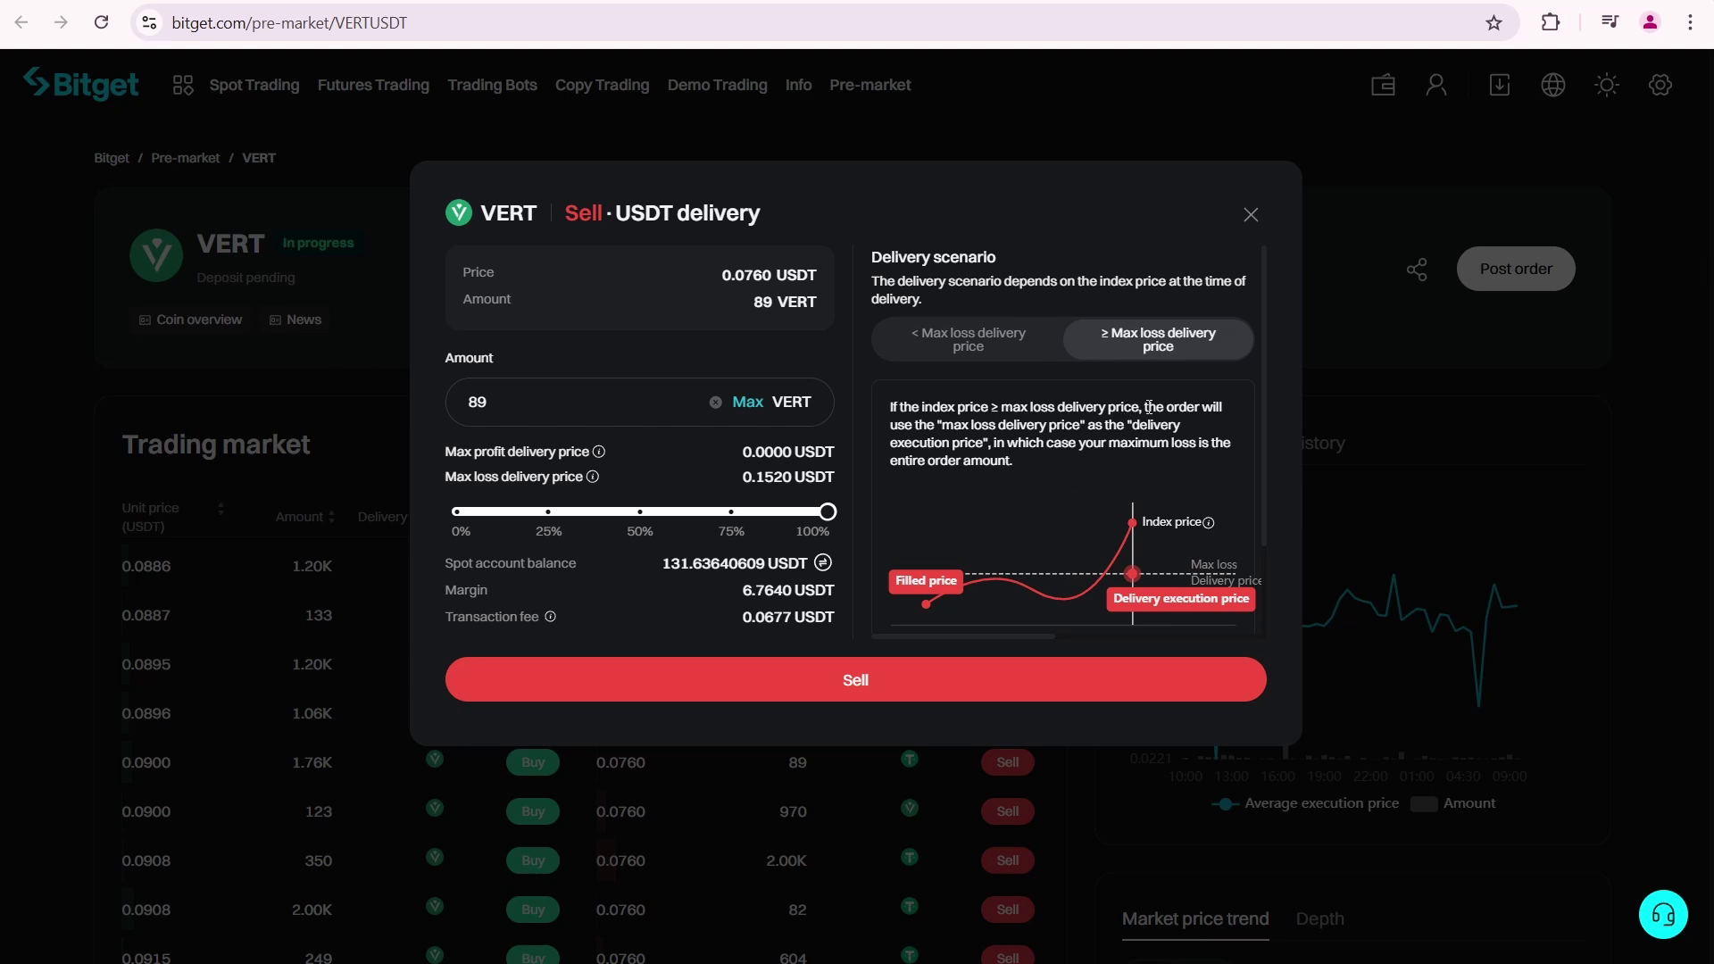
Step: Read the ≥ Max loss explanation on execution price and losing the entire order amount
drag(1151, 401, 946, 424)
click(946, 424)
drag(970, 425, 1080, 425)
click(1087, 425)
mouse_move(890, 445)
mouse_down()
mouse_move(984, 442)
mouse_move(1056, 469)
mouse_up()
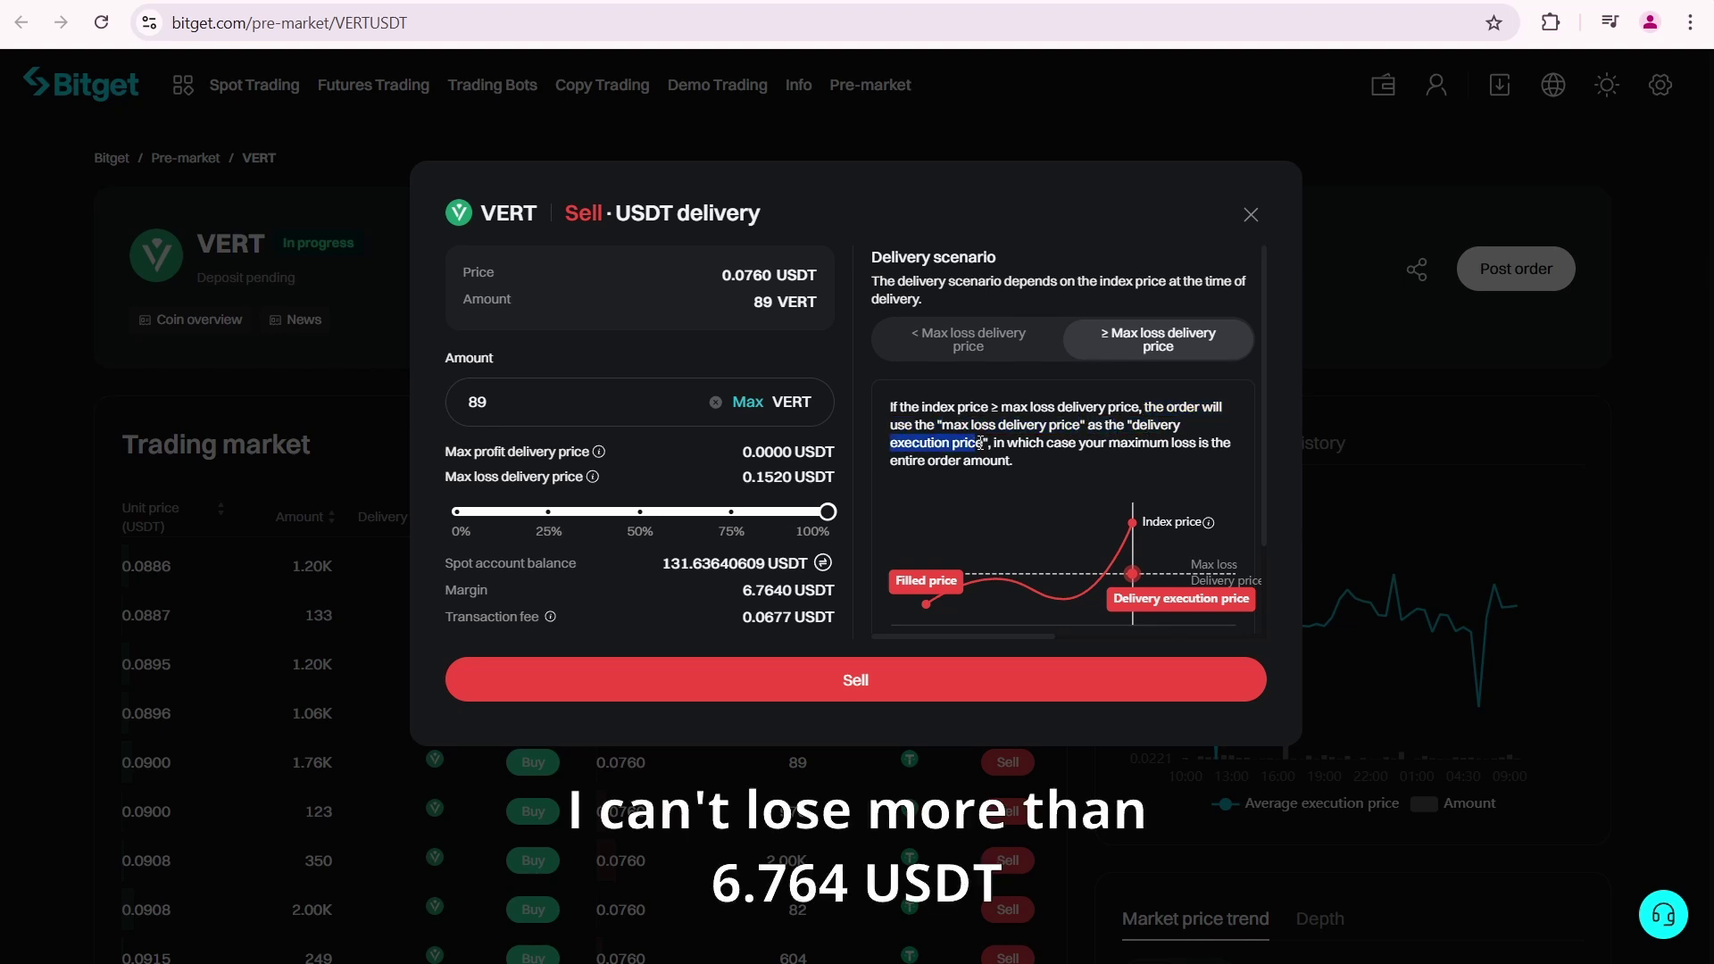
click(1032, 471)
click(1042, 472)
scroll(1015, 472, down, 2)
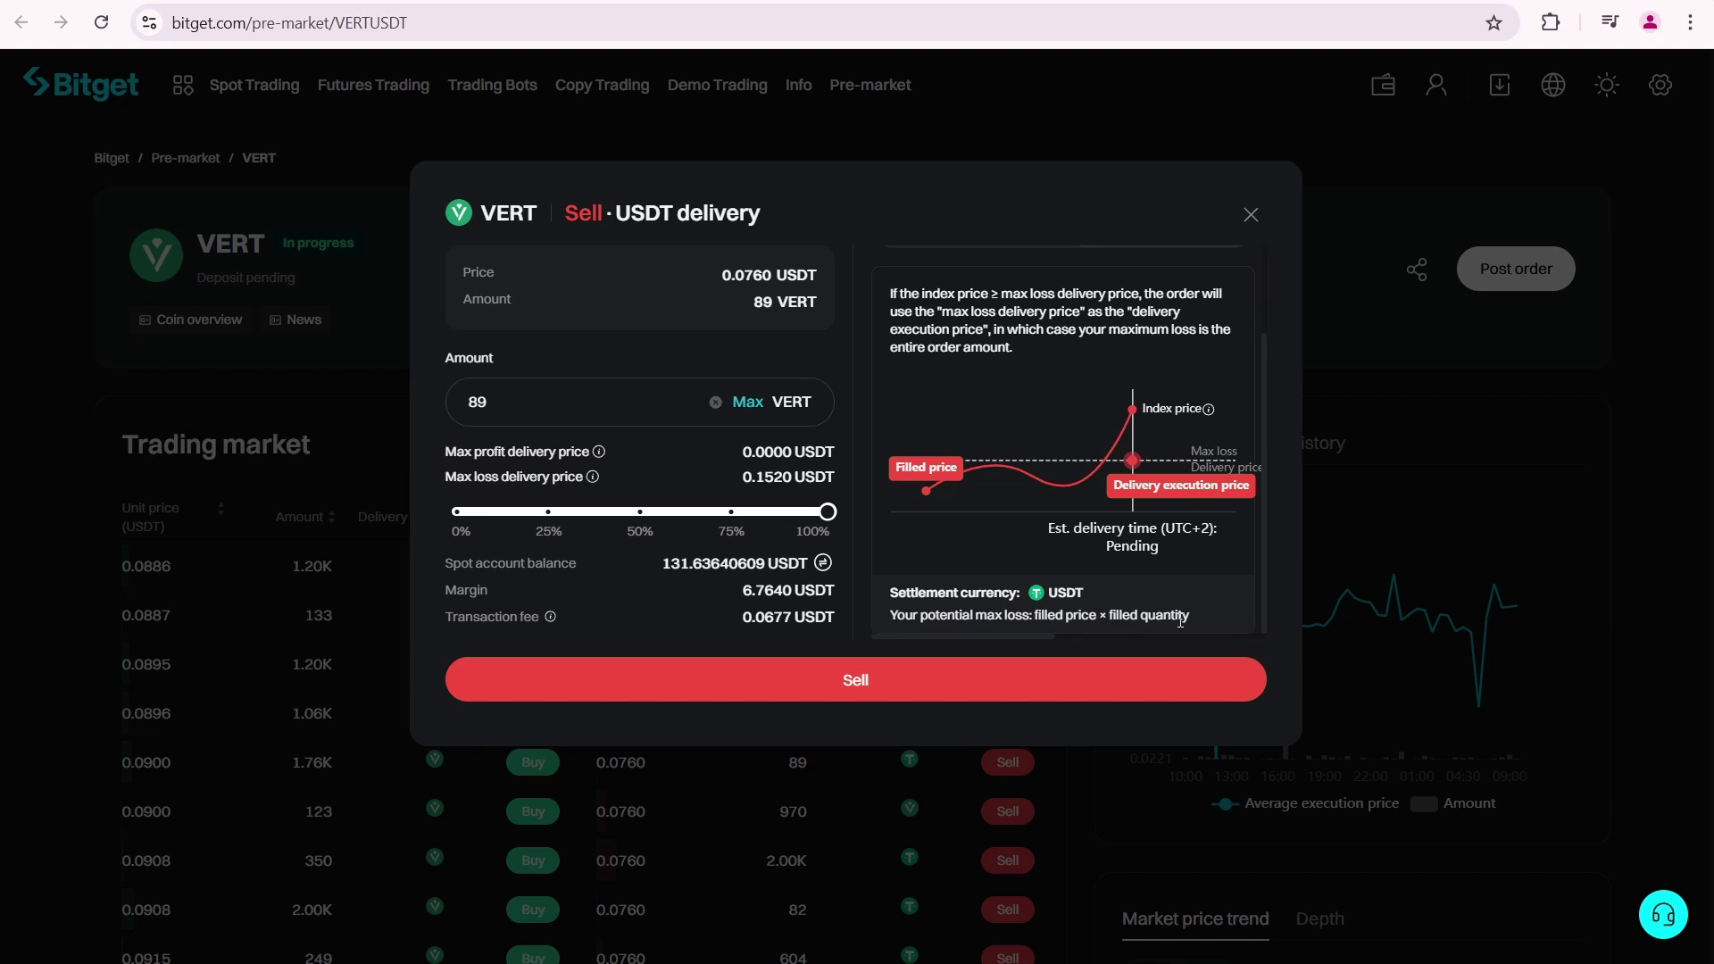
scroll(1158, 619, up, 3)
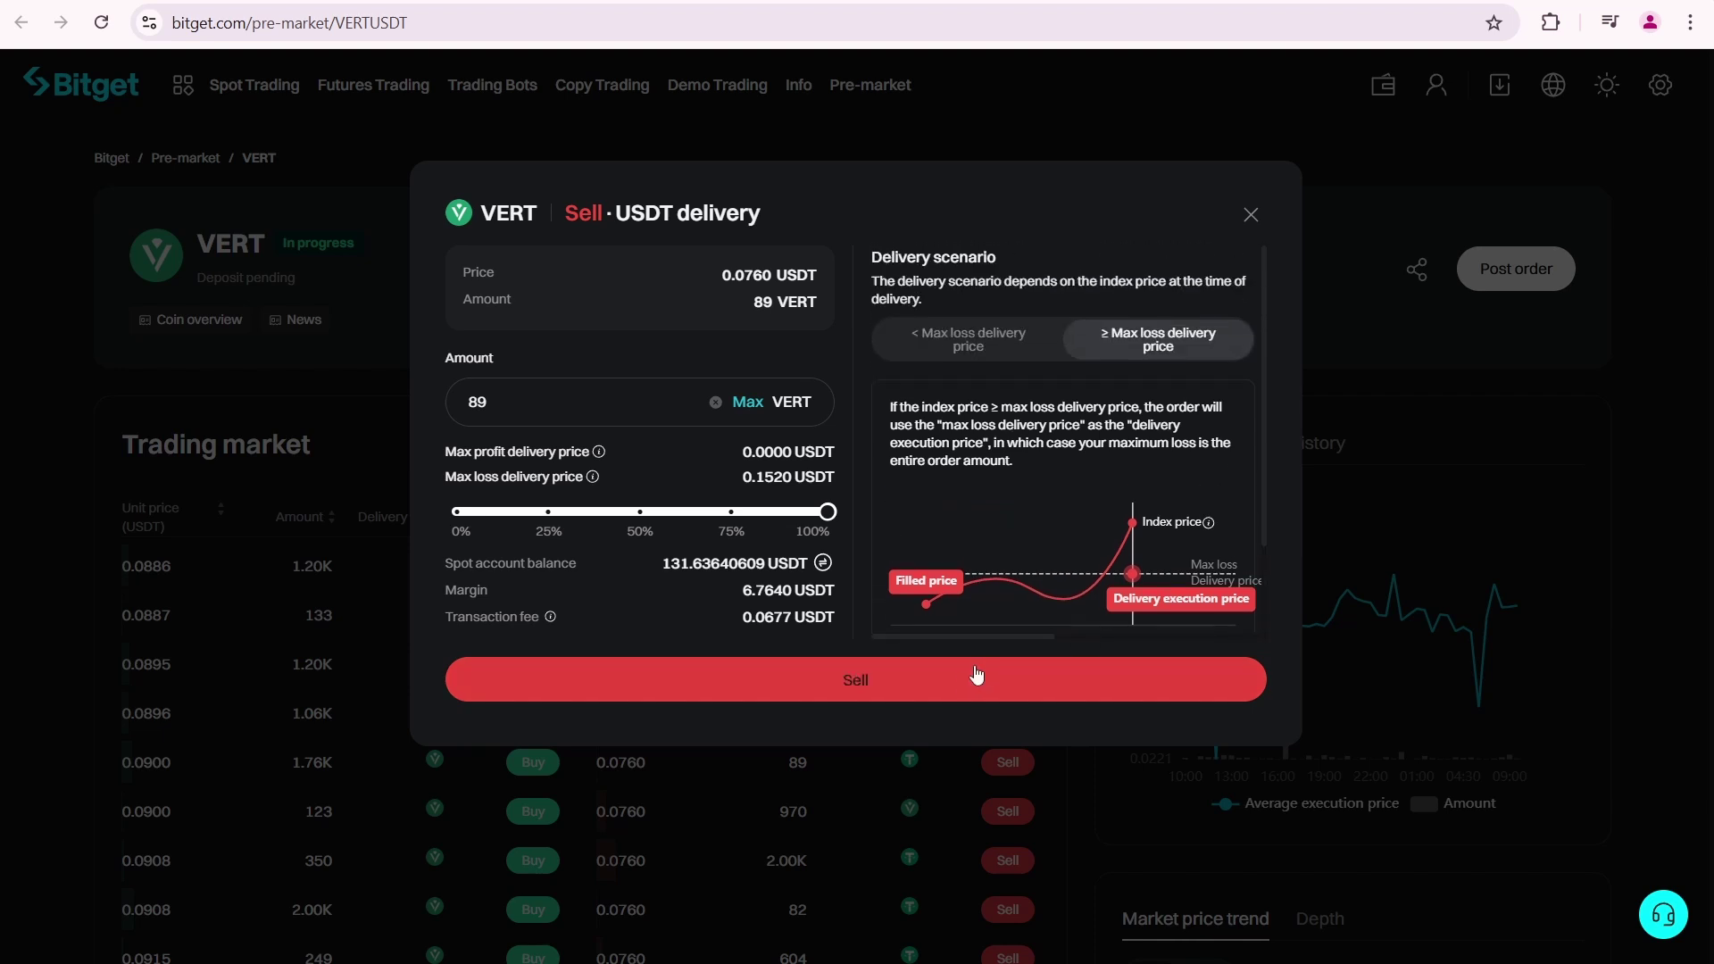
Step: Place the 89 VERT sell, then browse My orders' Open positions, Position history and History
click(965, 682)
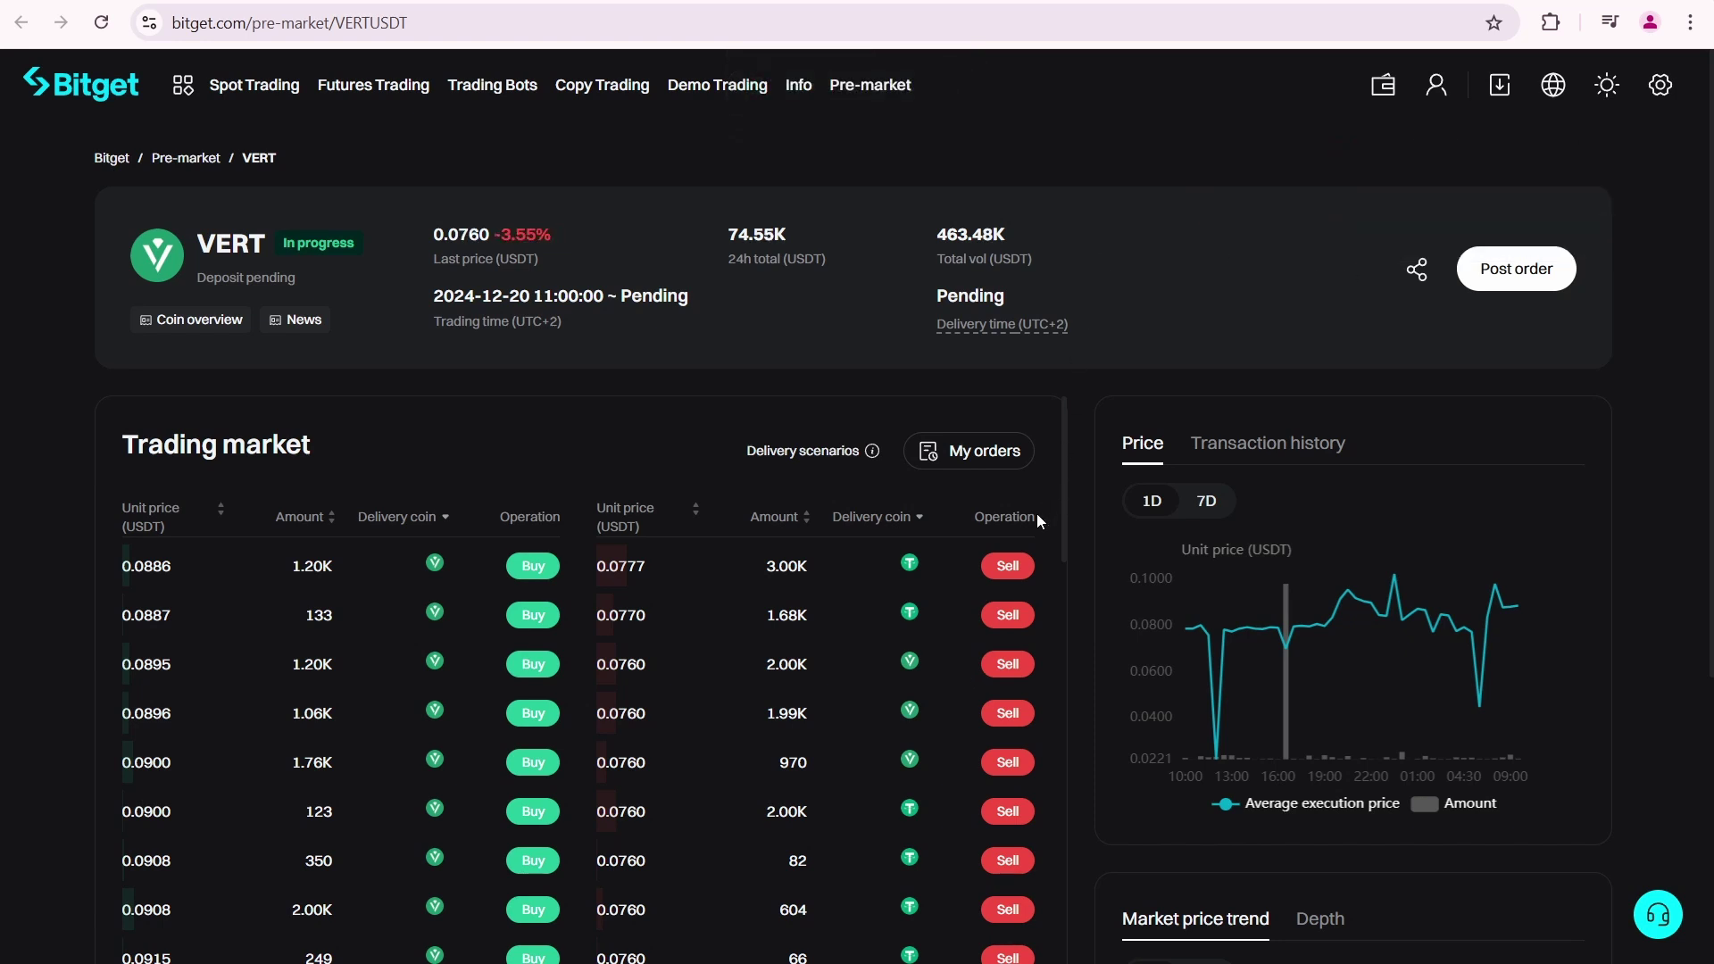
click(992, 456)
click(245, 326)
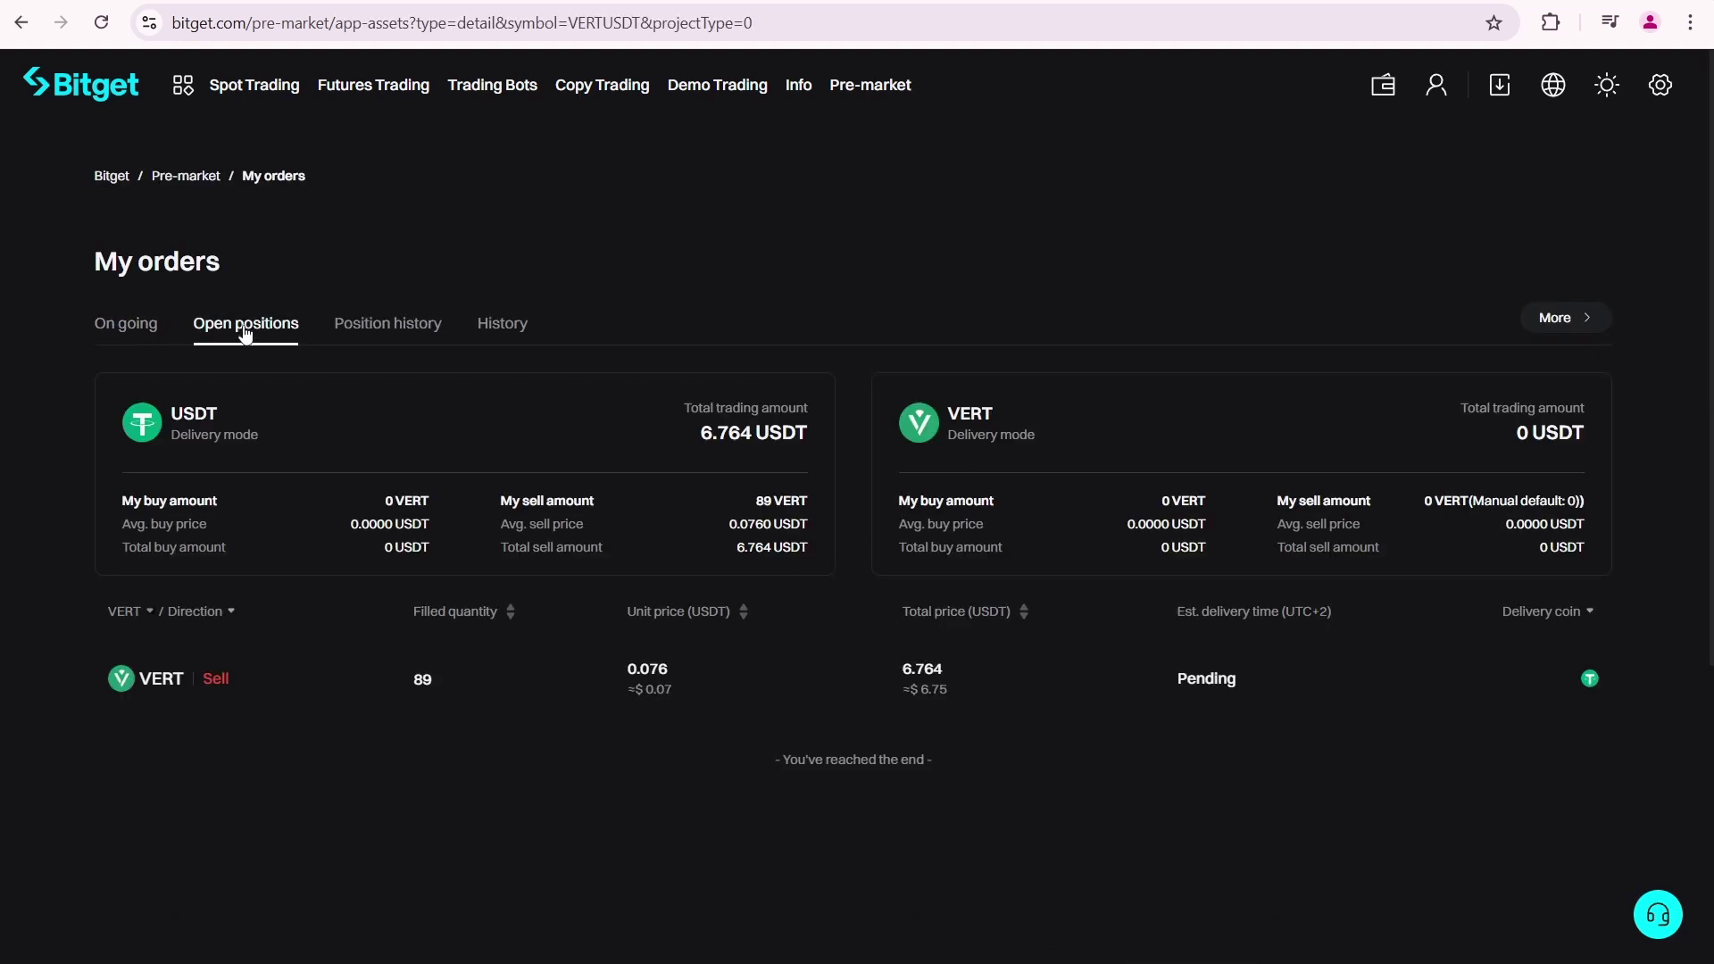
click(378, 325)
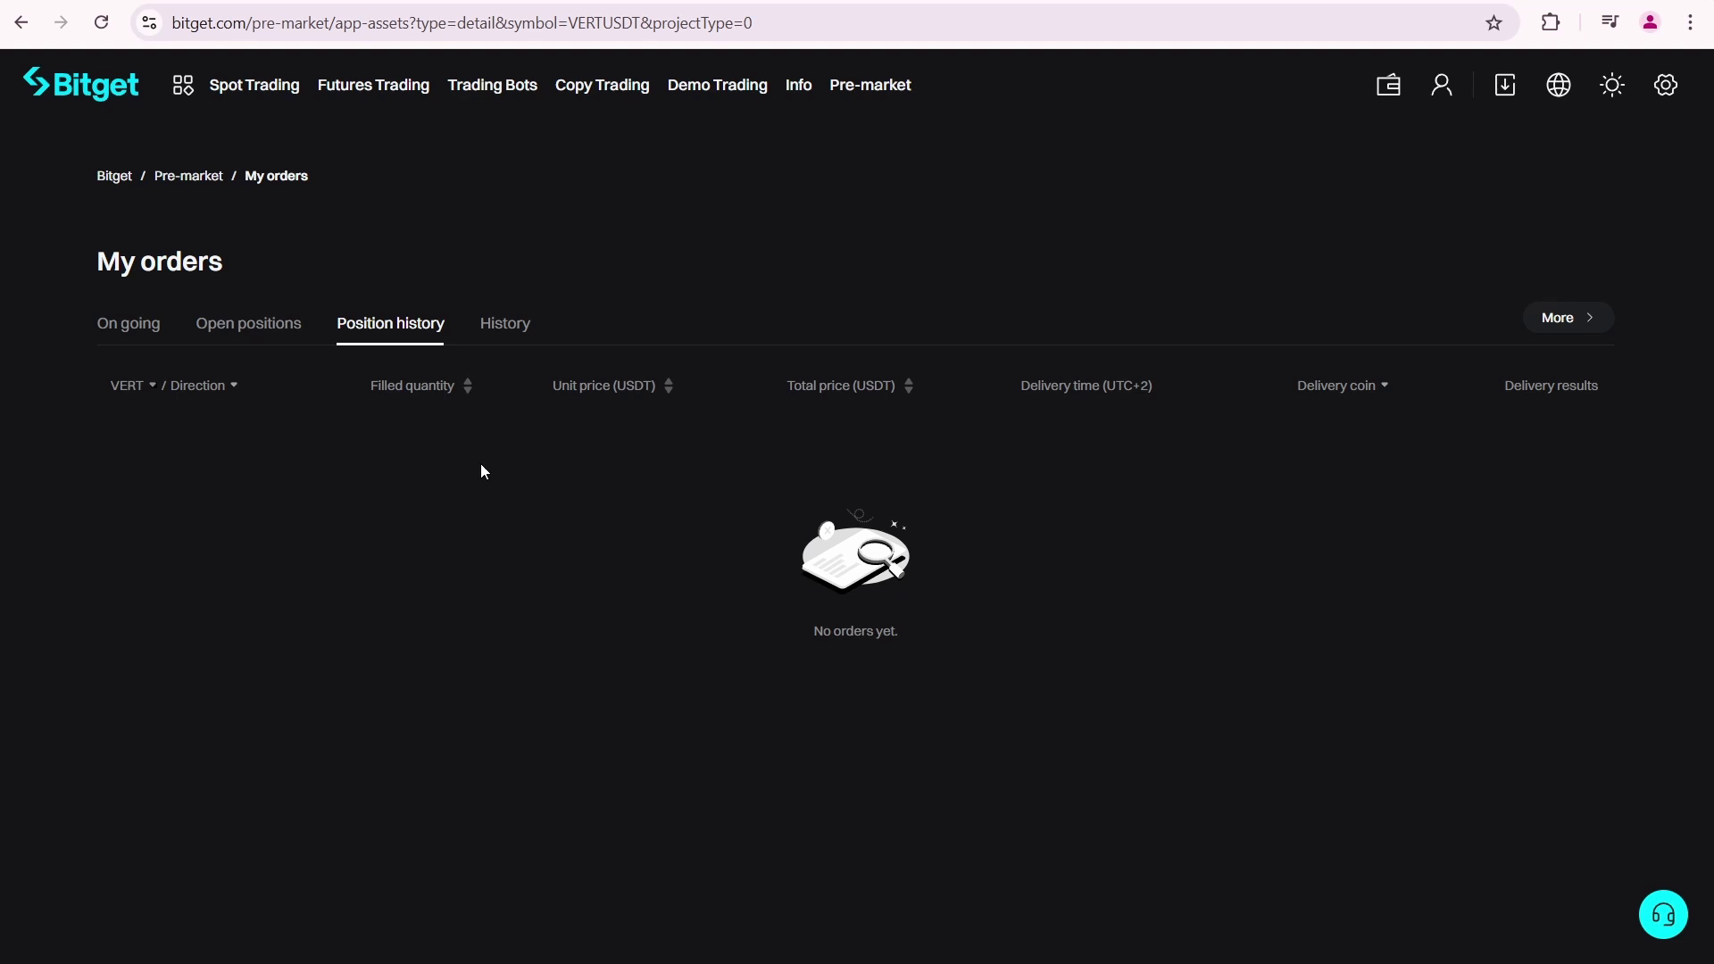
click(503, 326)
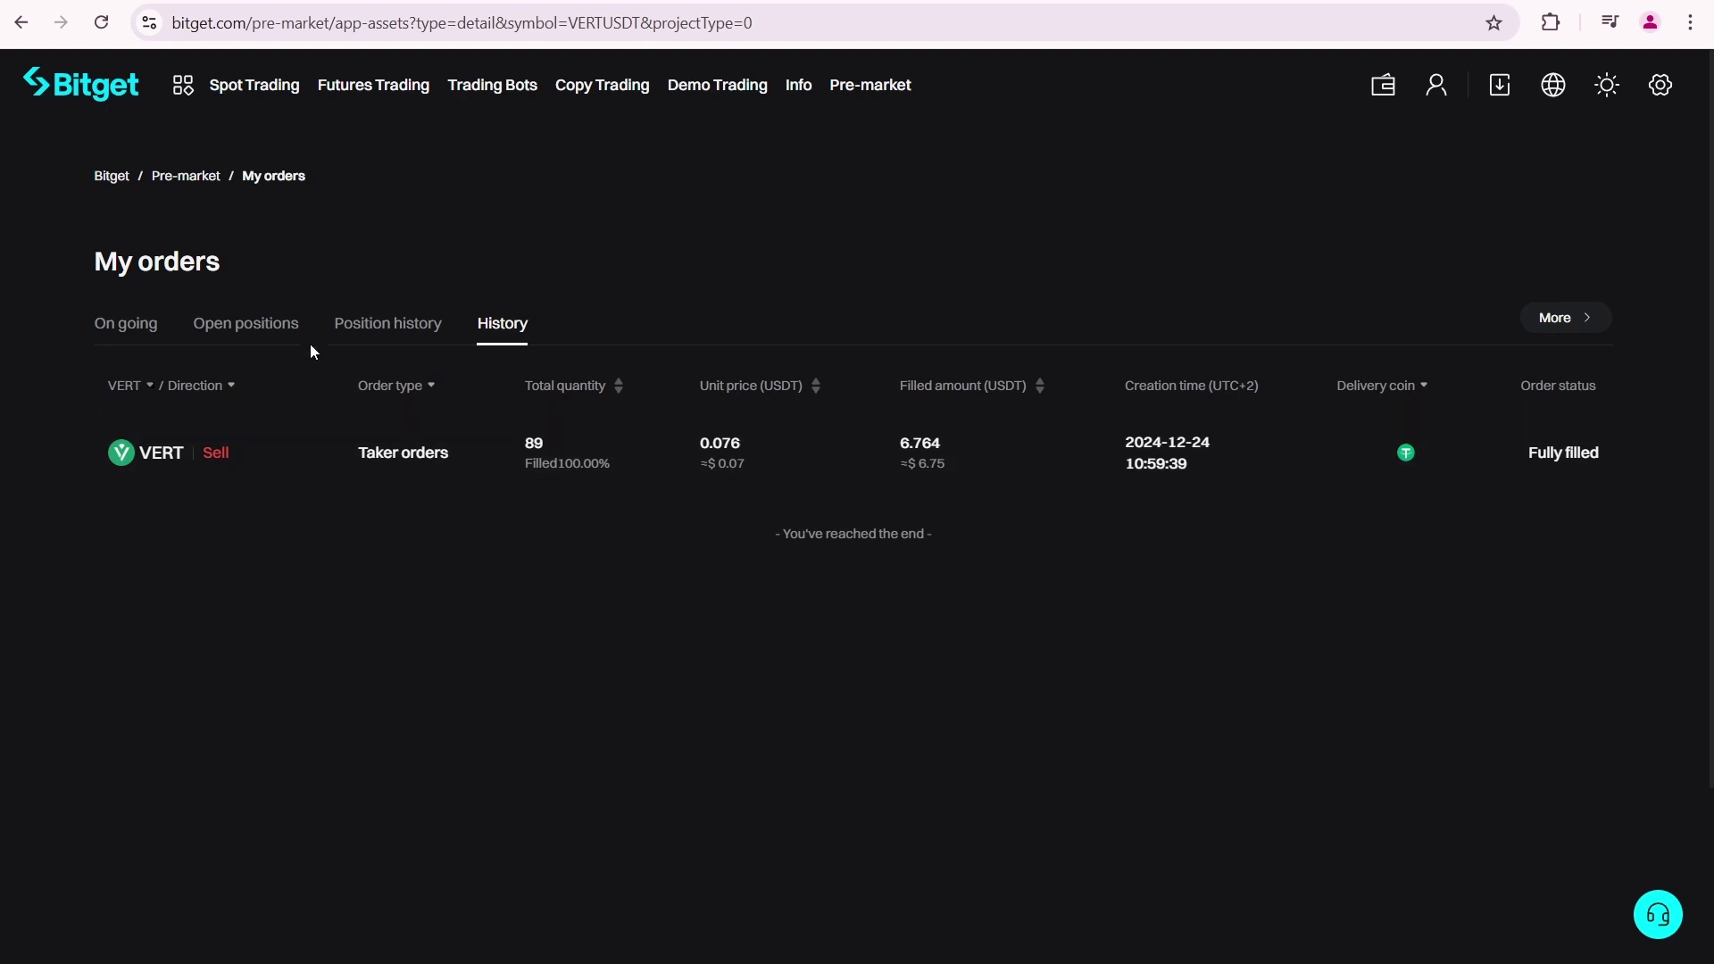
click(245, 323)
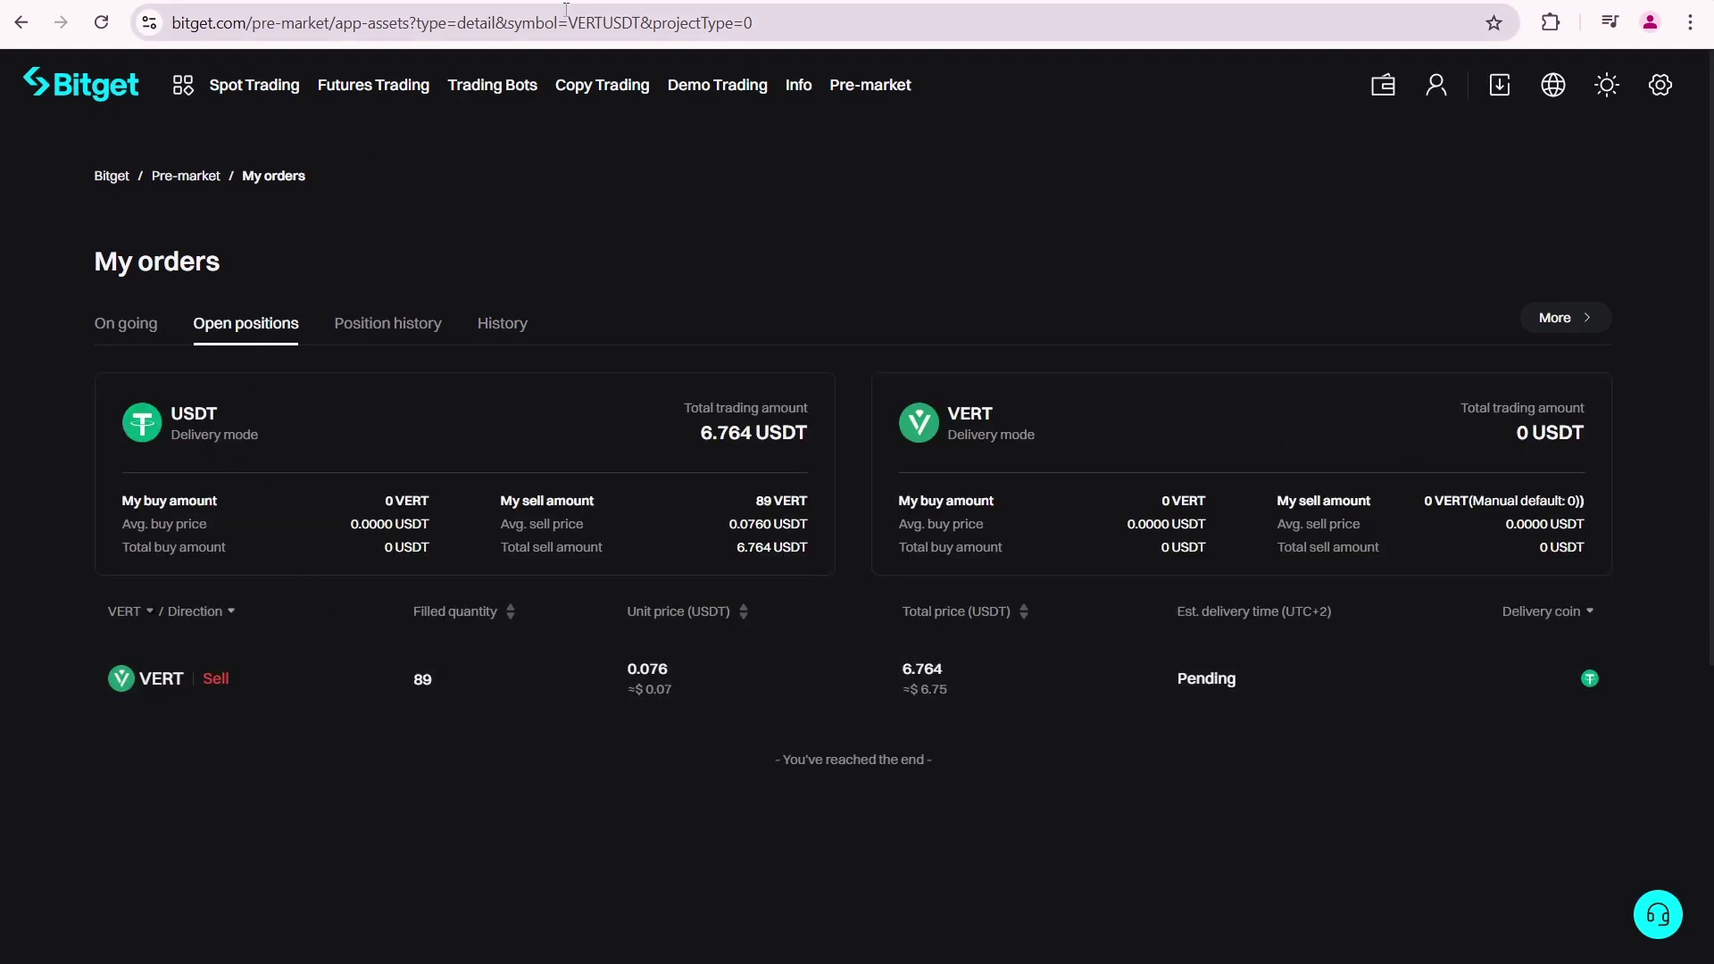
Step: Inspect the symbol in the page address, then return to the Pre-market overview
drag(563, 24, 677, 27)
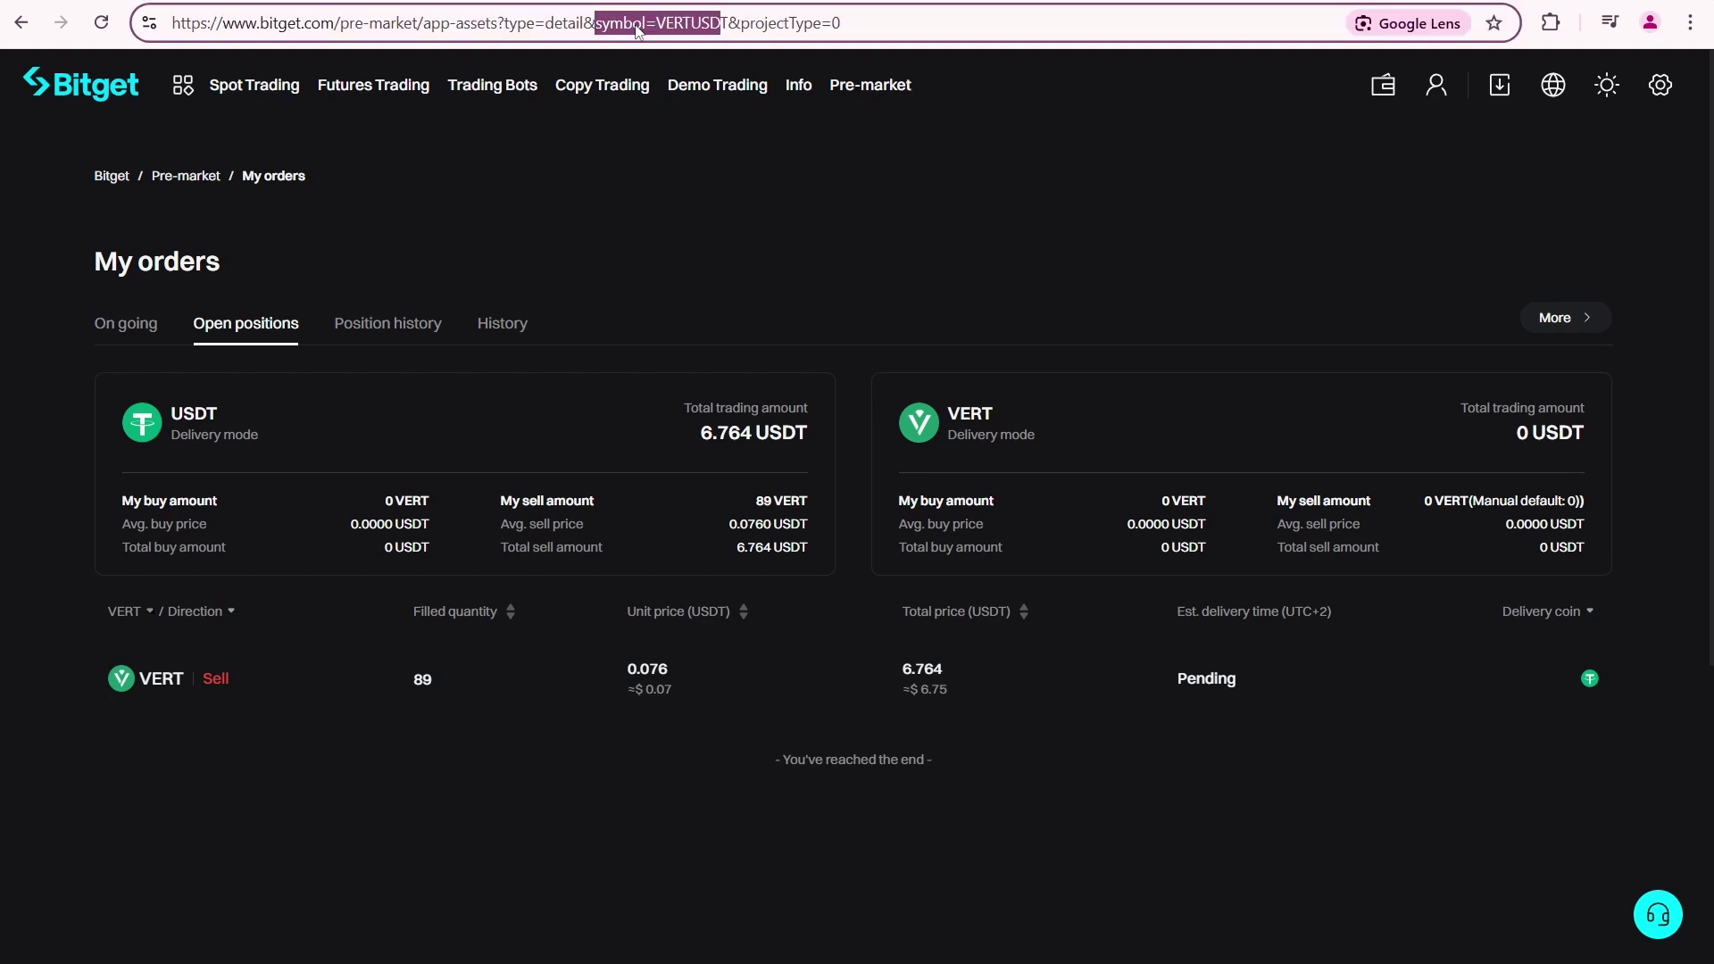
click(676, 23)
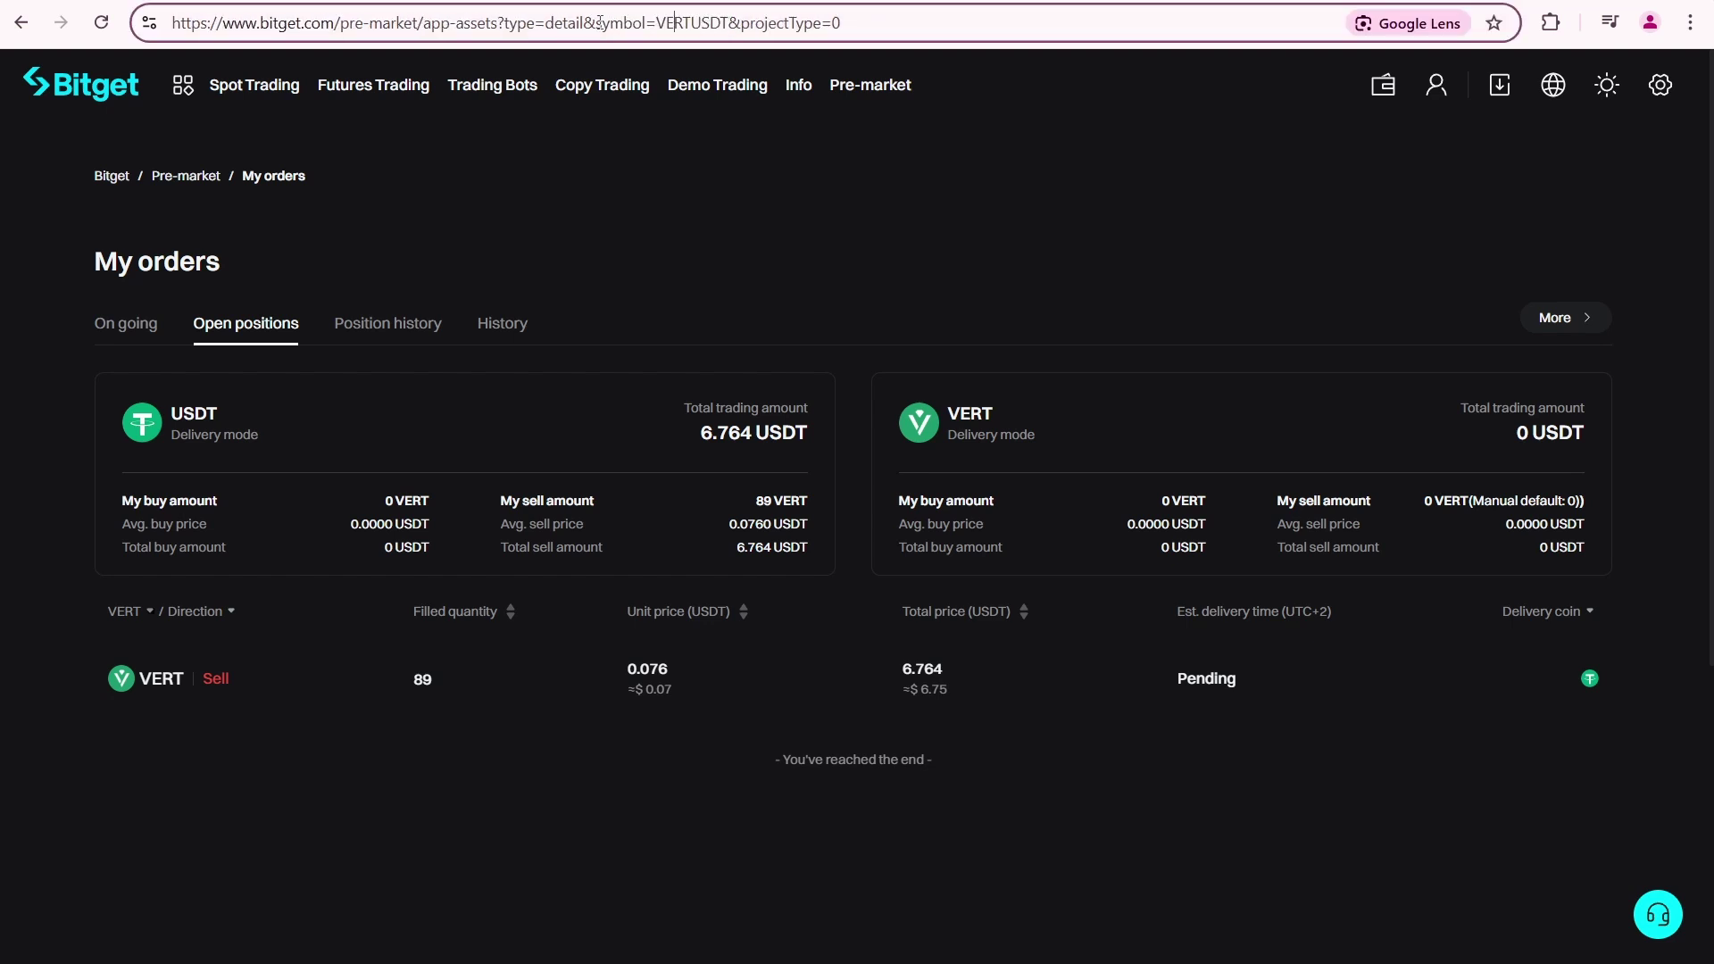
drag(595, 22, 734, 22)
click(723, 23)
click(186, 177)
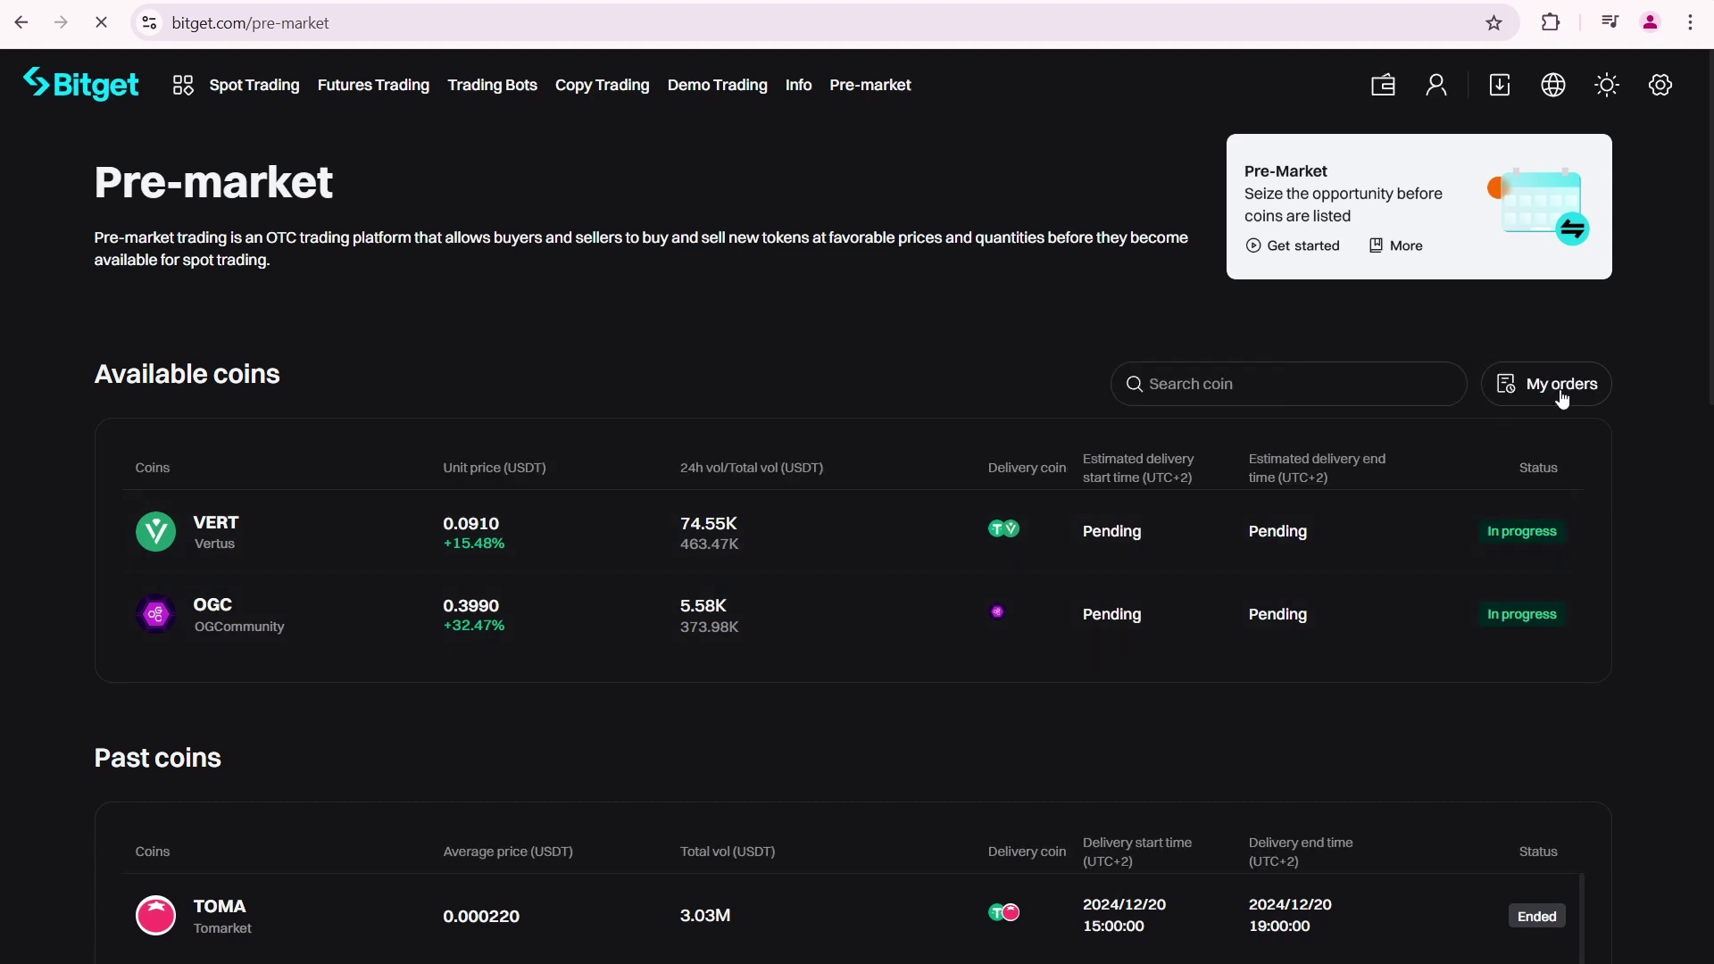
Step: Reopen My orders, review Position history and History, ending on the pending VERT position
click(1561, 389)
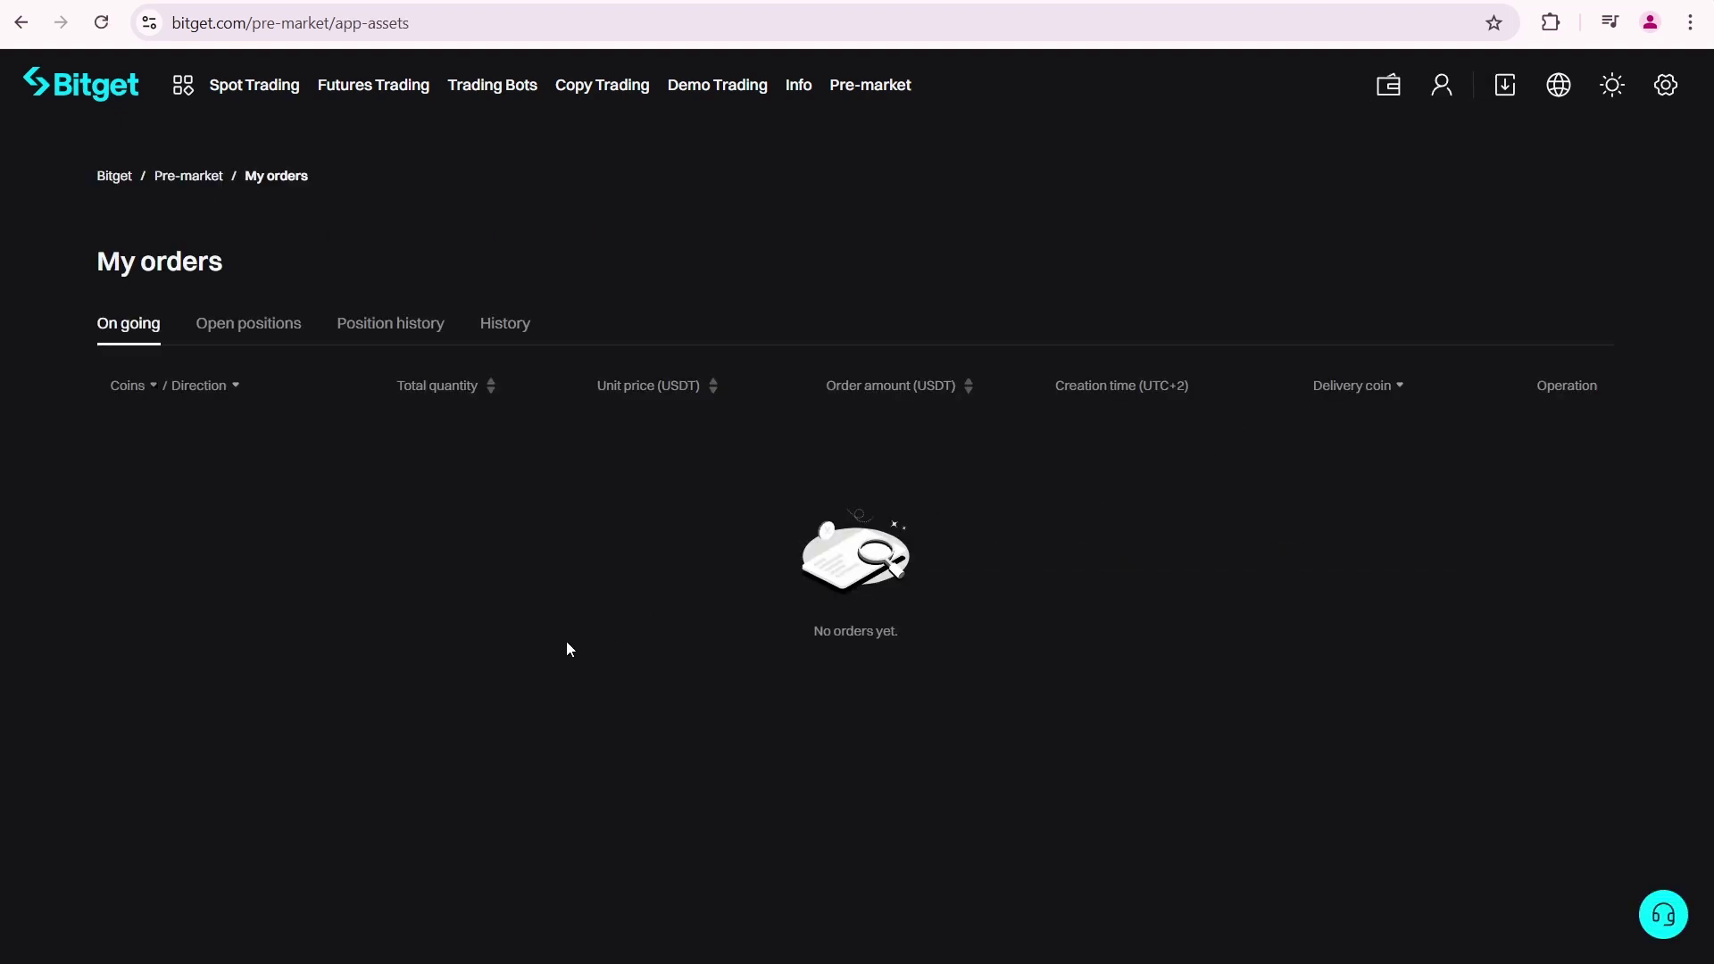
click(248, 322)
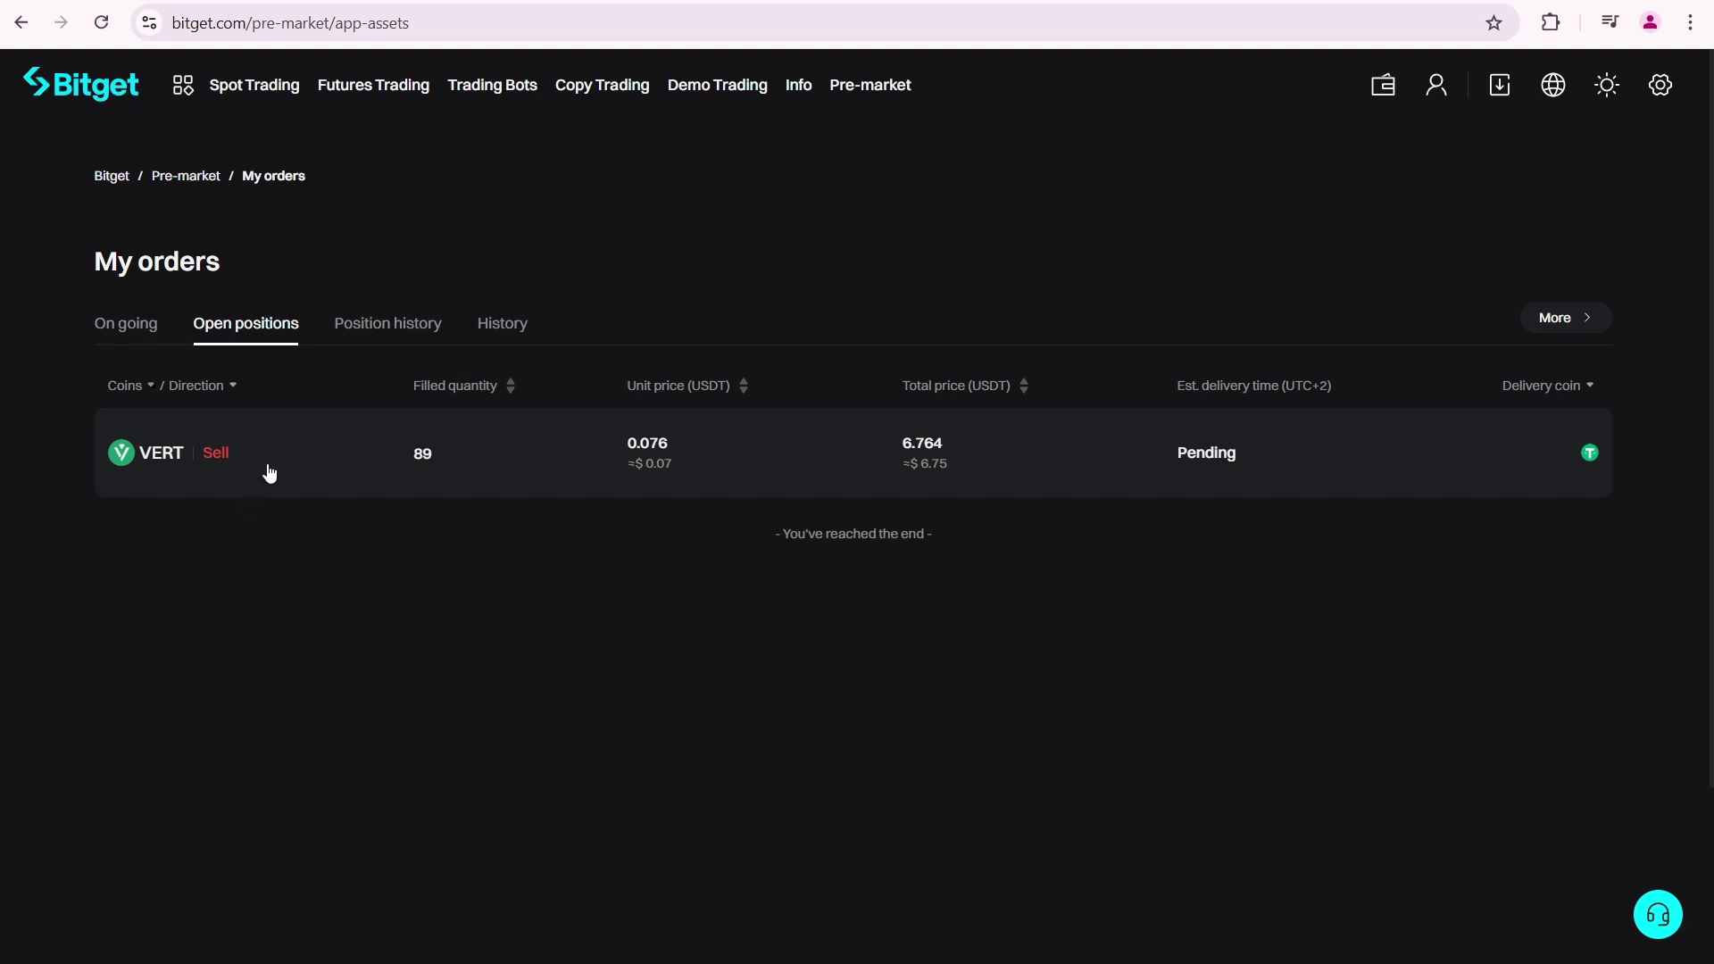
click(386, 323)
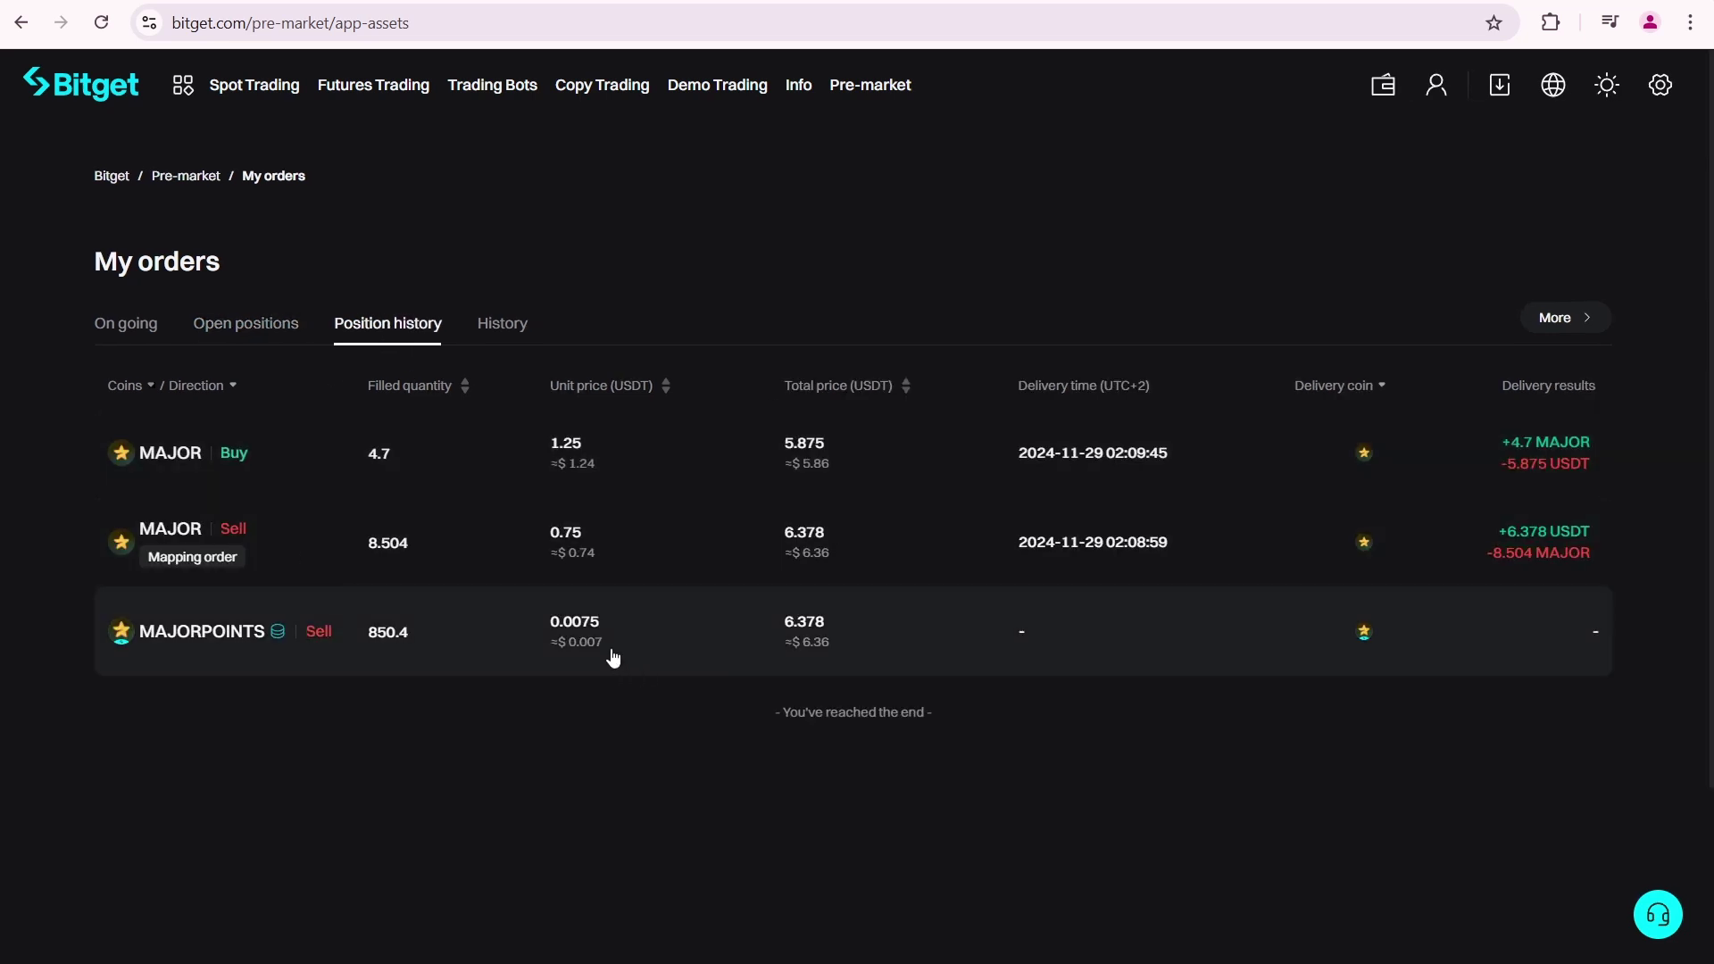
click(509, 323)
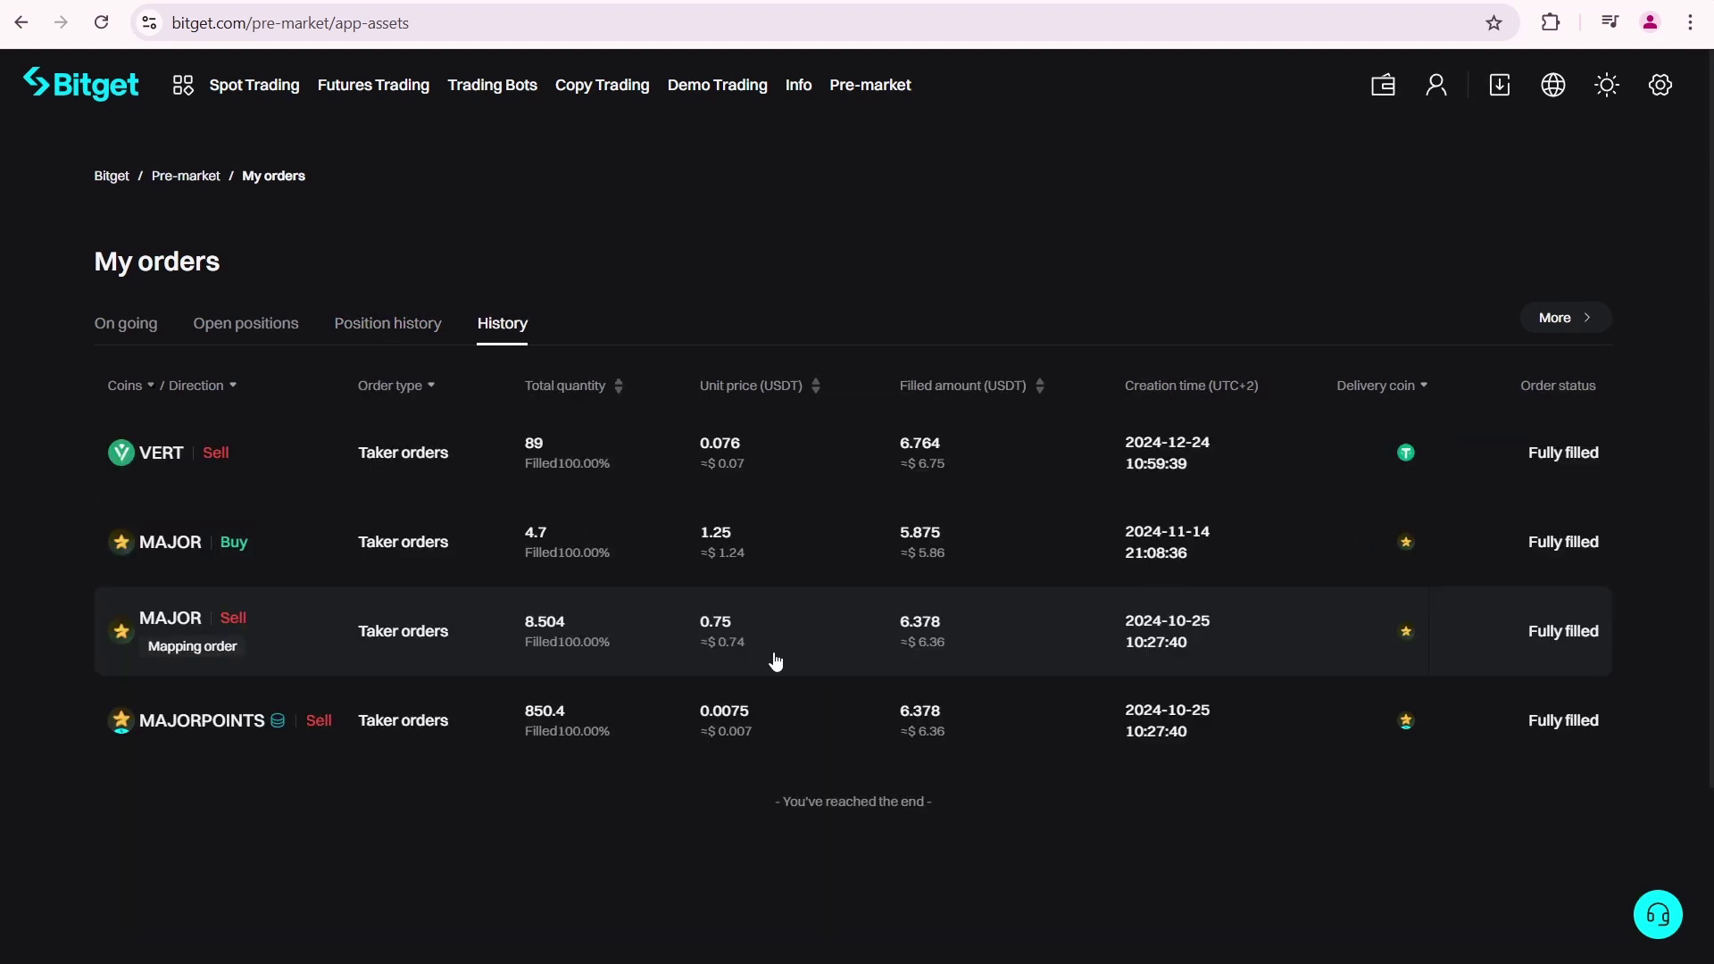
click(246, 323)
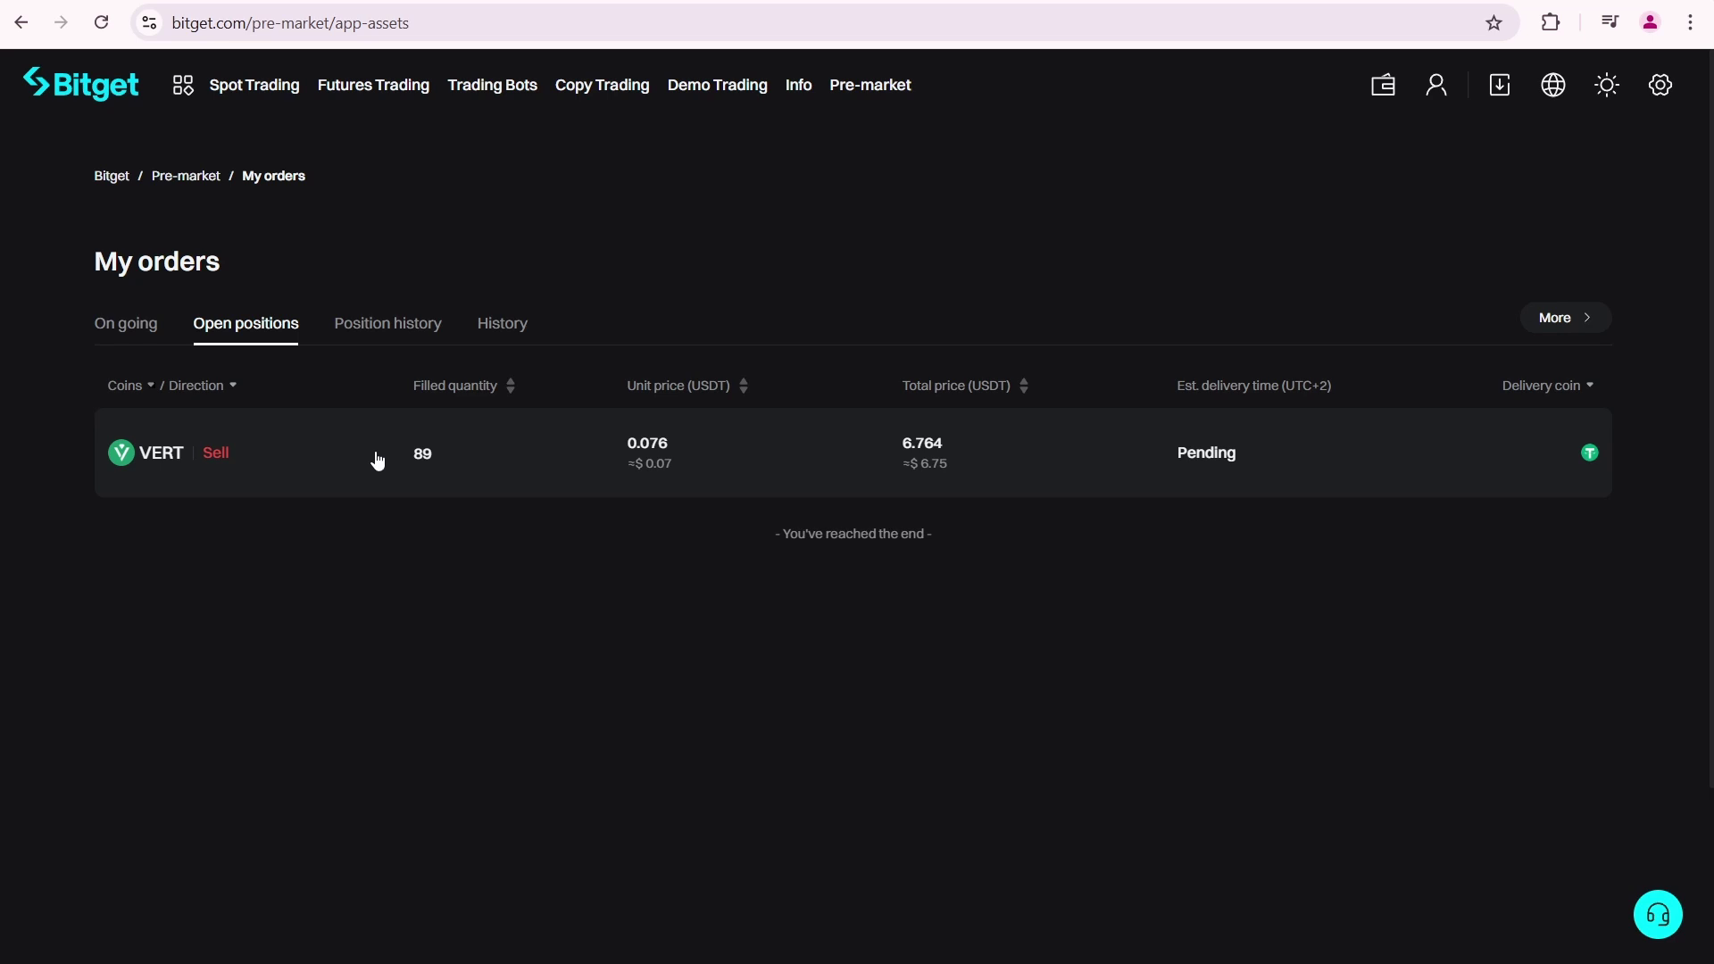
click(733, 469)
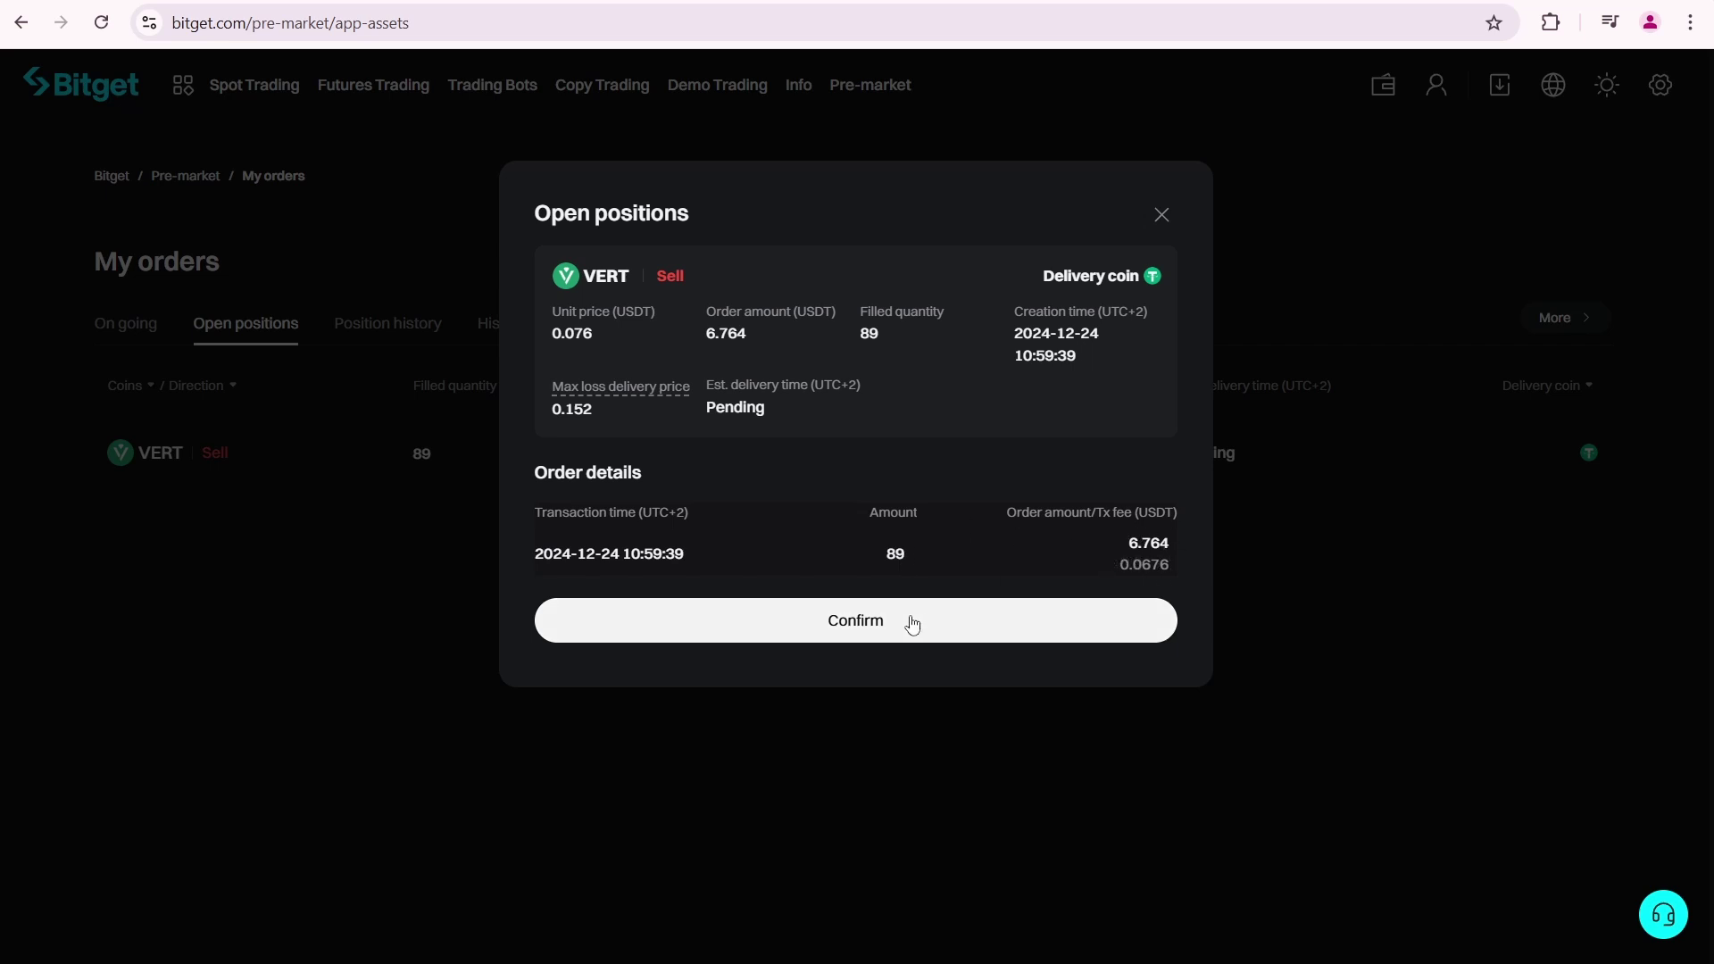
click(885, 627)
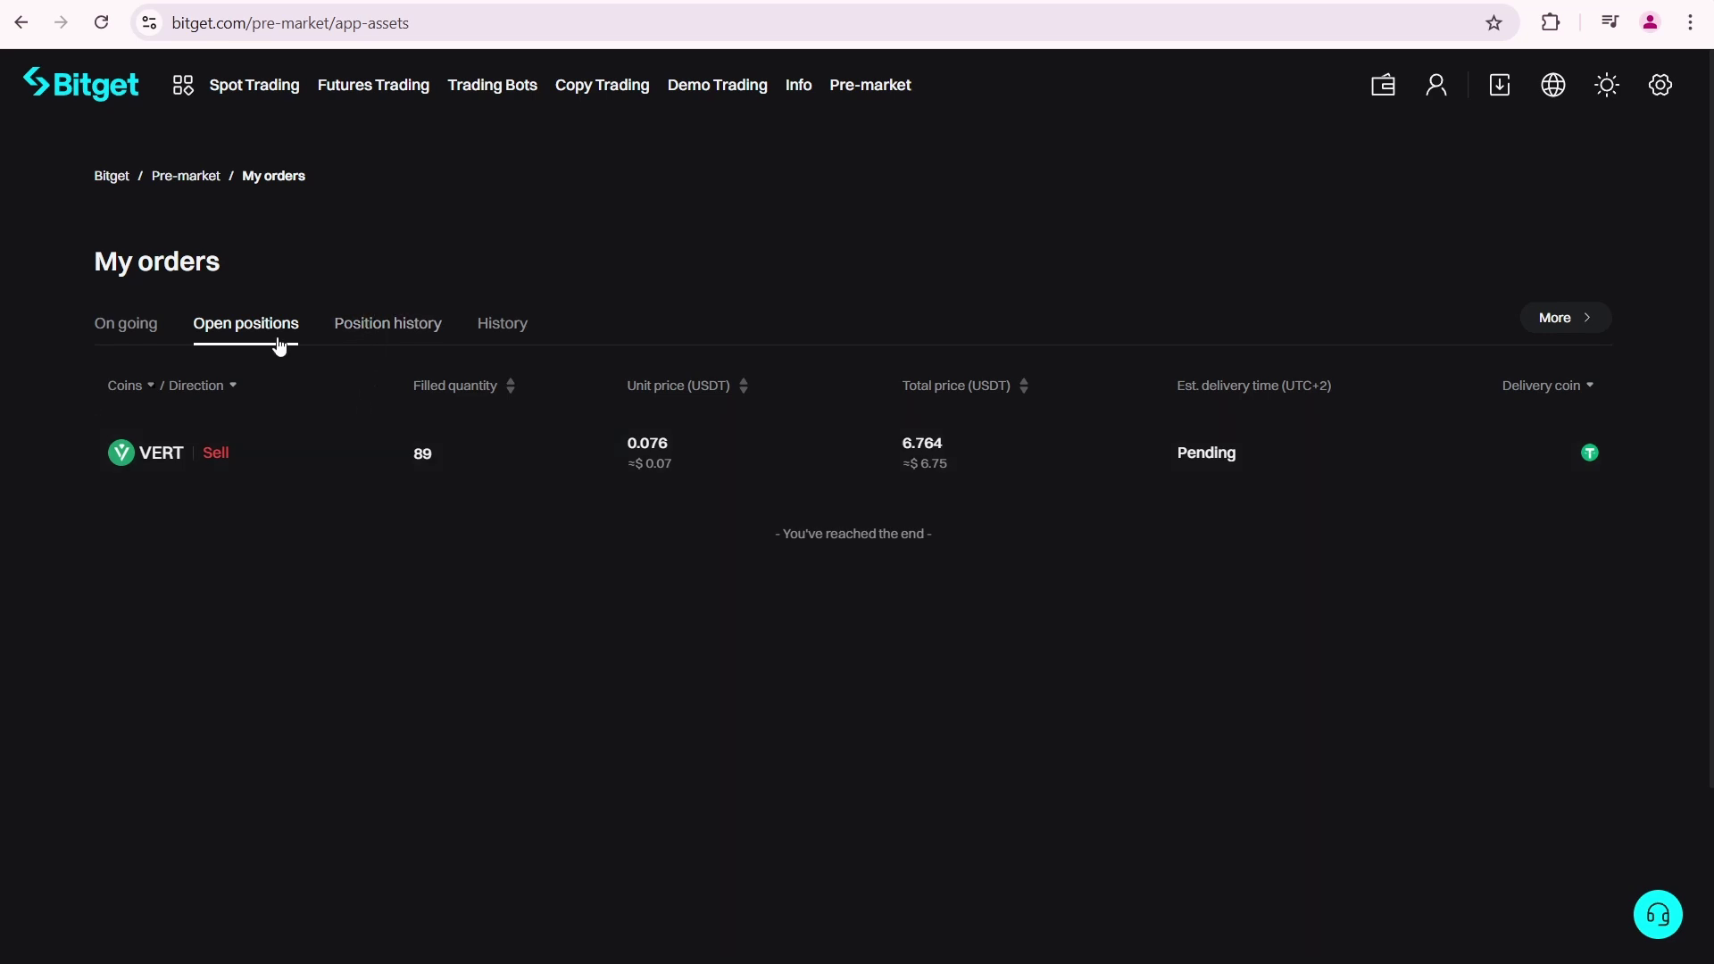
mouse_move(1382, 83)
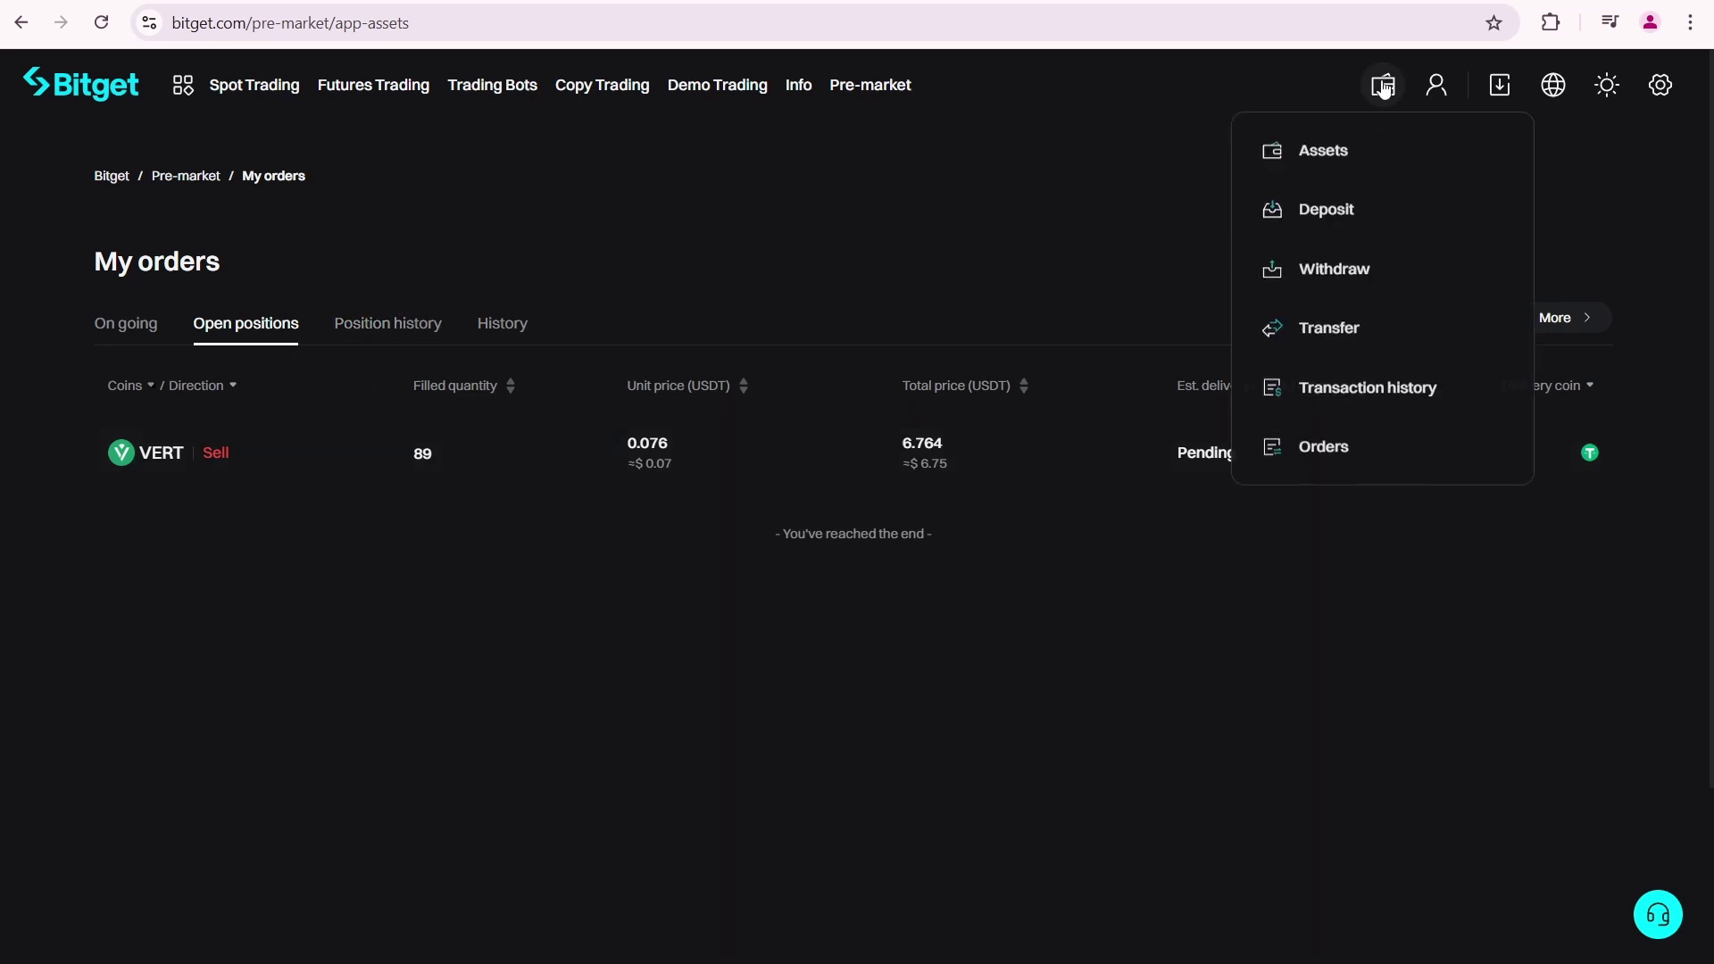
Step: View the Spot account balances, showing 6.764 USDT reserved for the VERT sell
click(1328, 157)
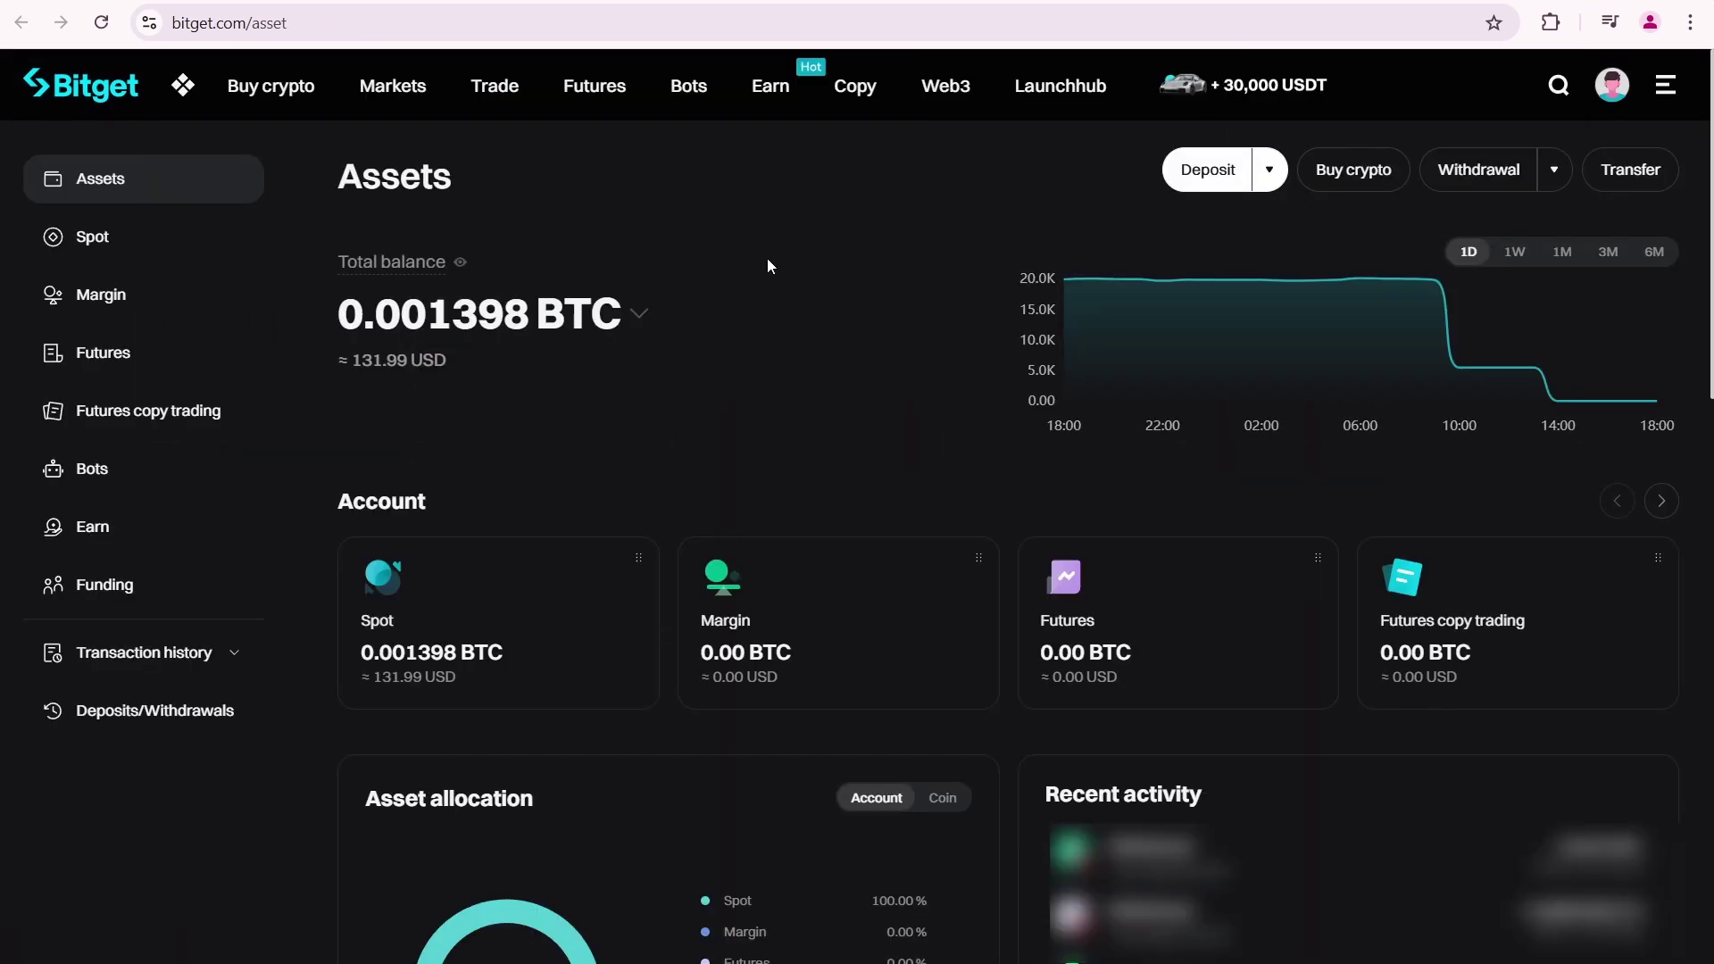
click(119, 238)
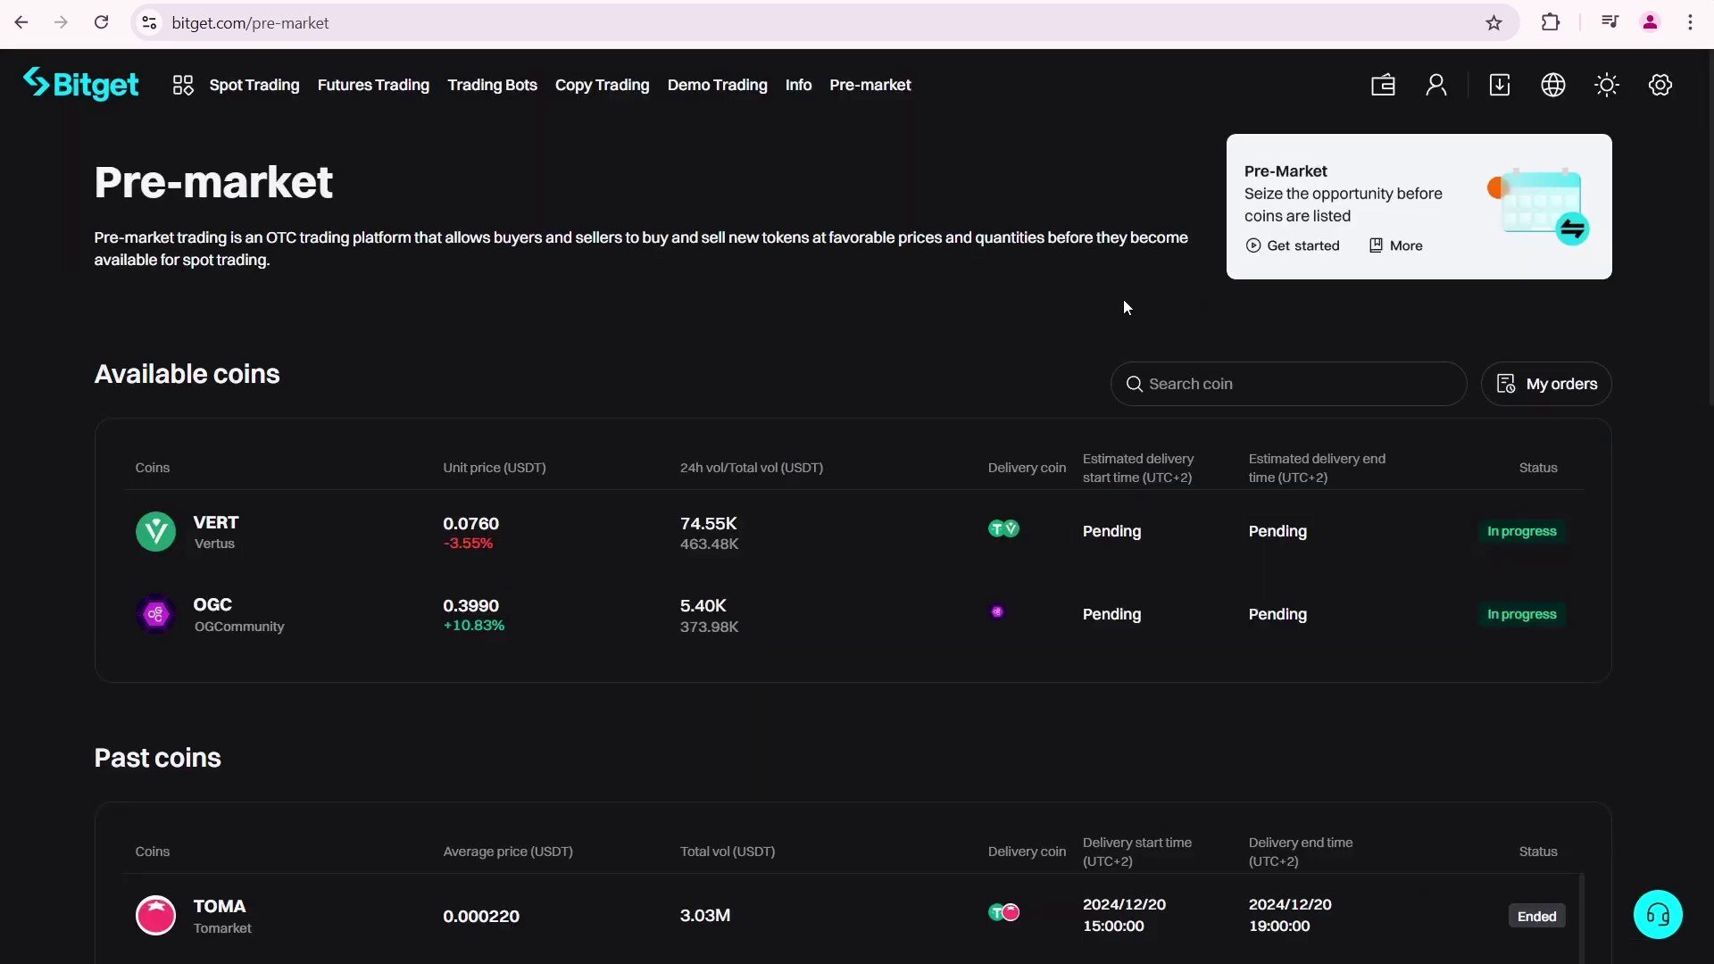
Step: Open VERT's pre-market coin page and read its Coin overview, checking the total supply
click(295, 556)
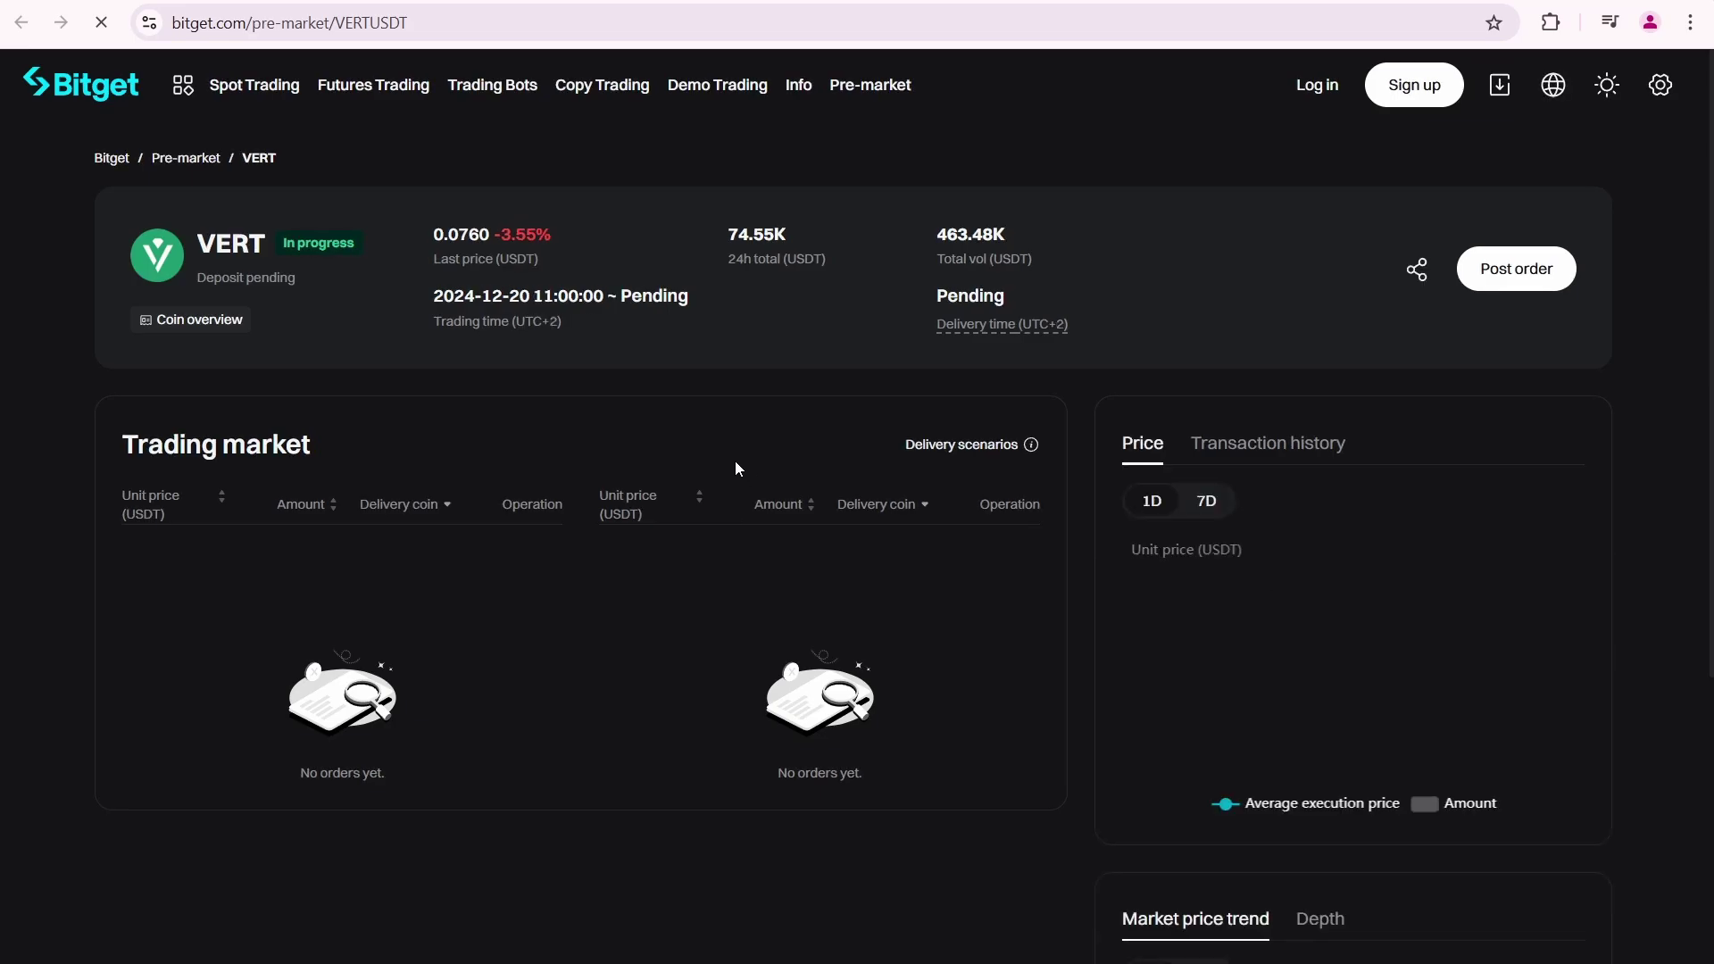
click(199, 319)
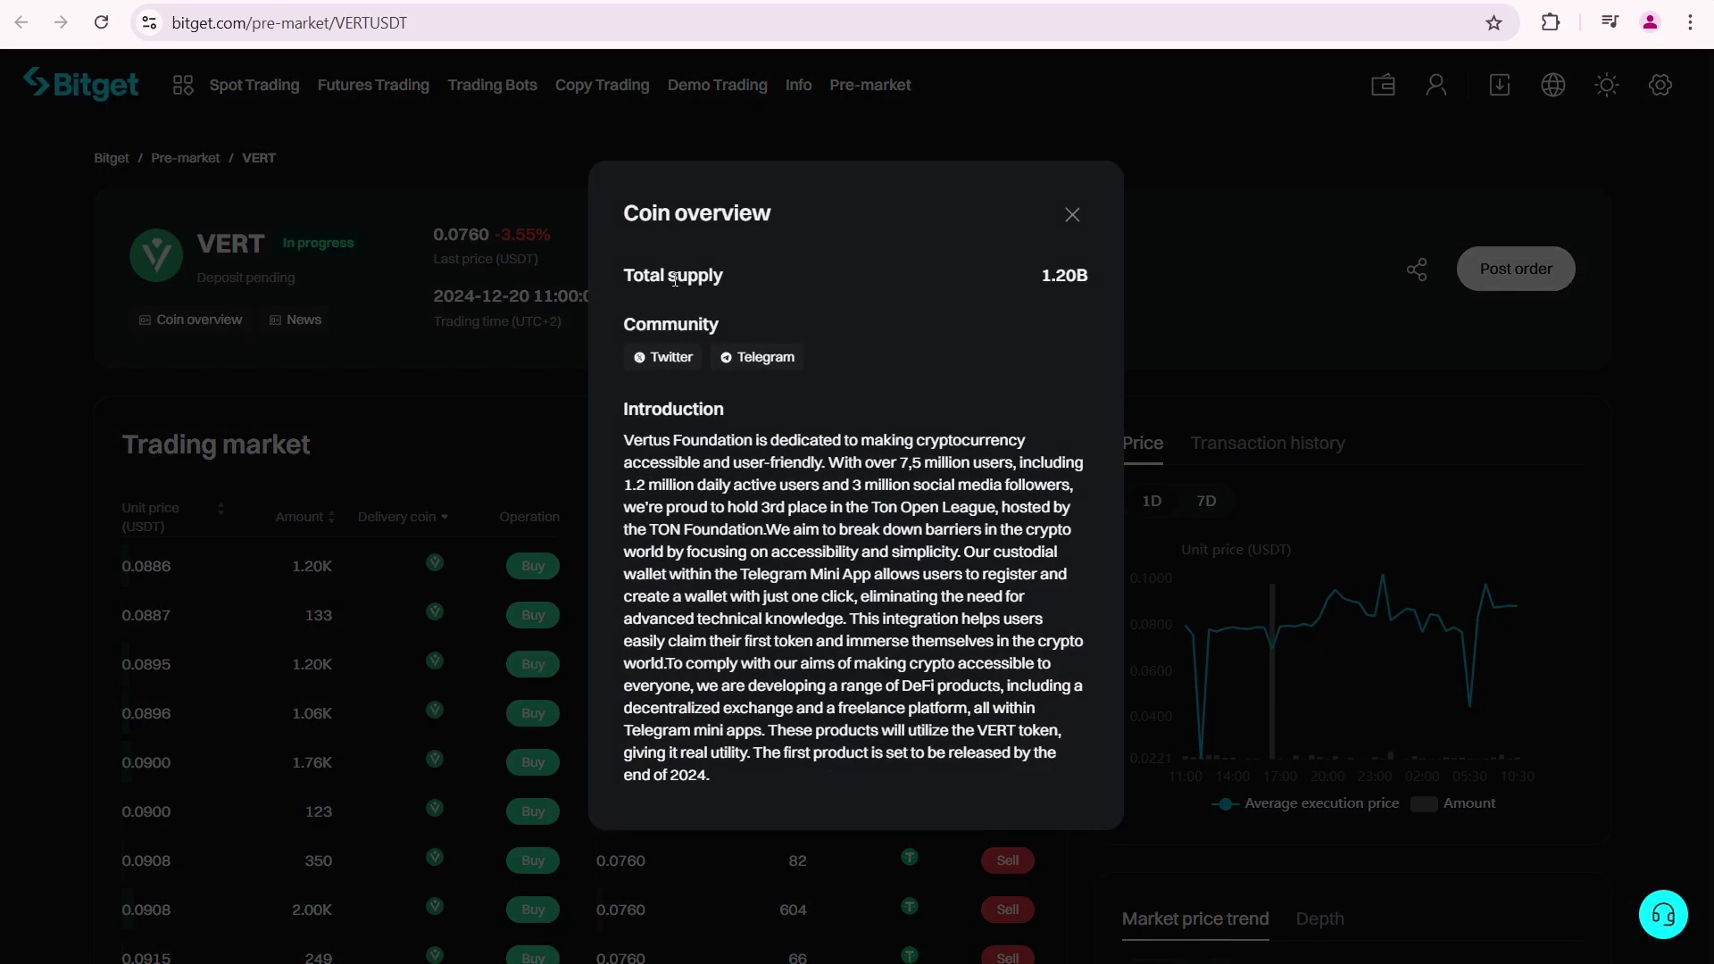
drag(1039, 278, 1090, 277)
click(1091, 281)
drag(1040, 276, 1089, 276)
click(1091, 326)
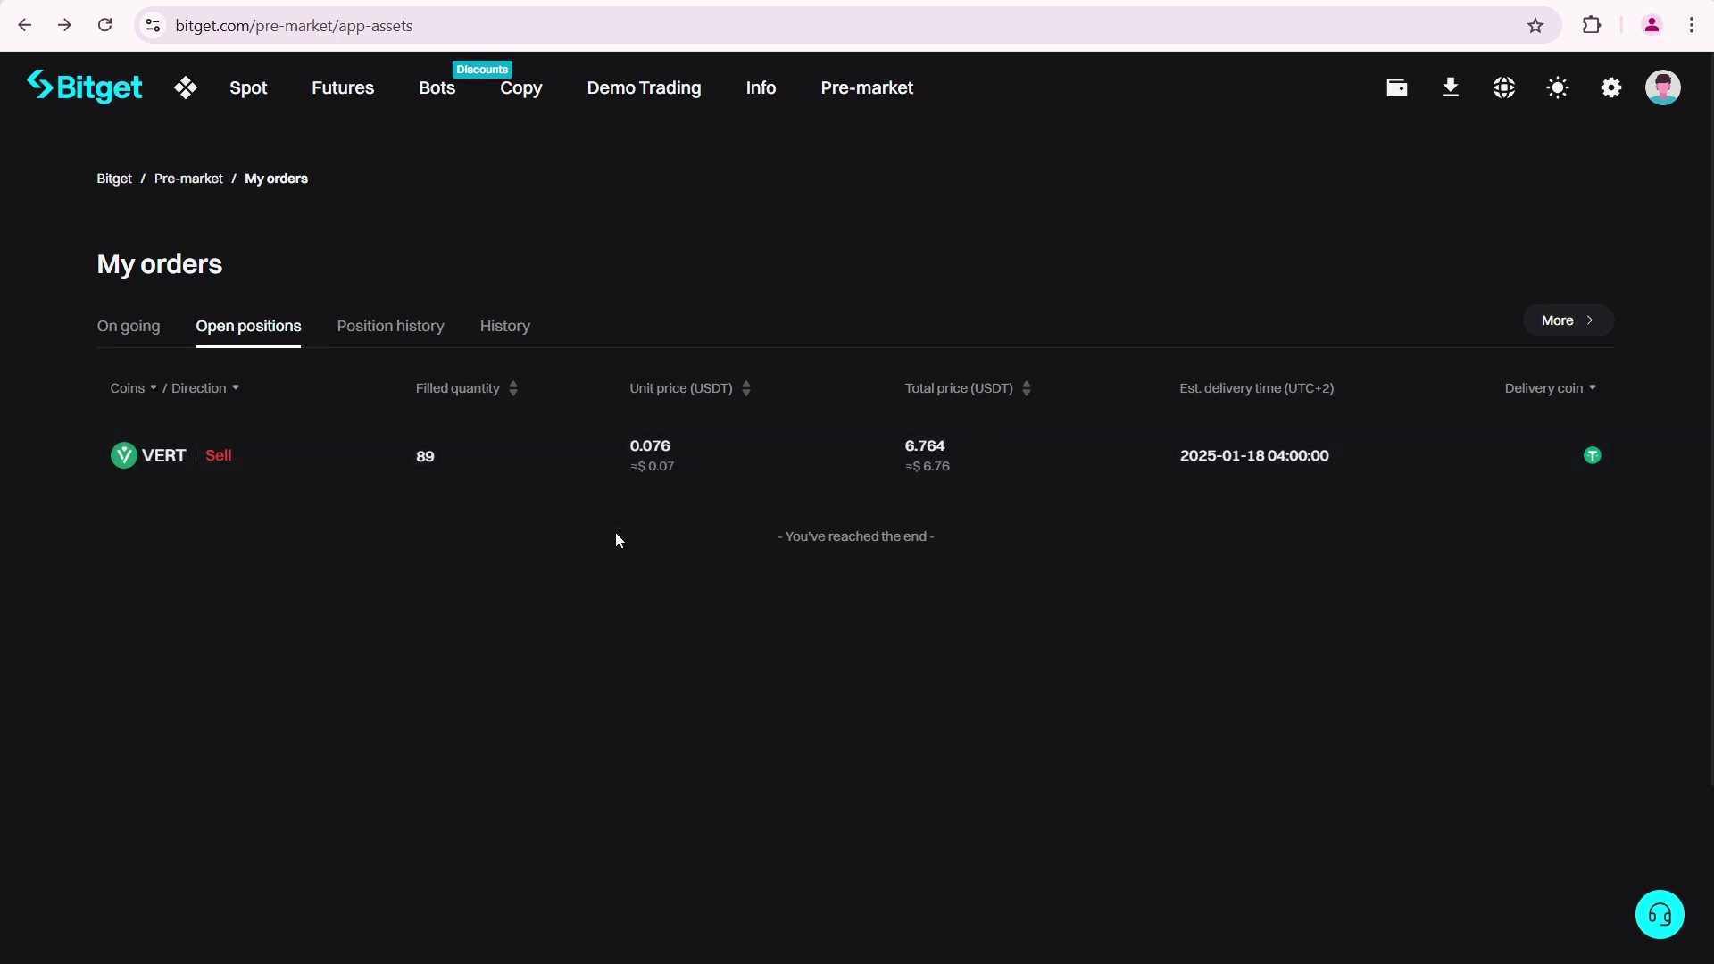
Step: Return to the pre-market coin listing via the Pre-market breadcrumb
click(189, 178)
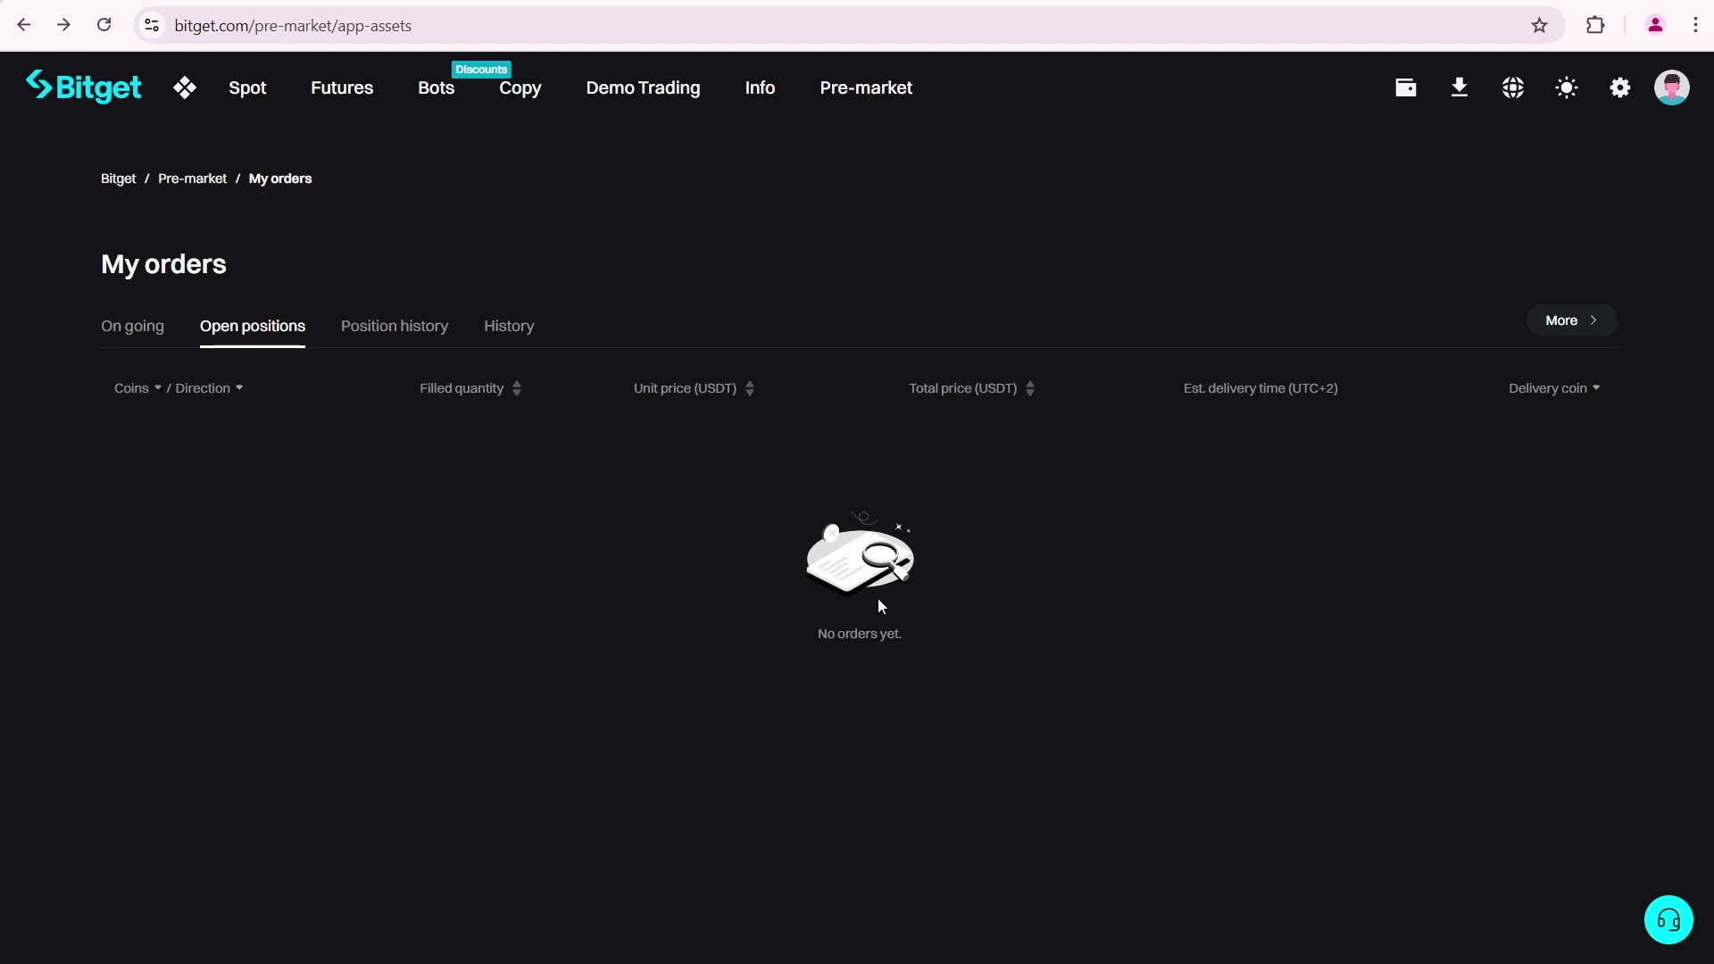
Step: Open the VERT Sell row in Position history, showing delivery price 0.0029 and +6.5059 USDT
click(407, 325)
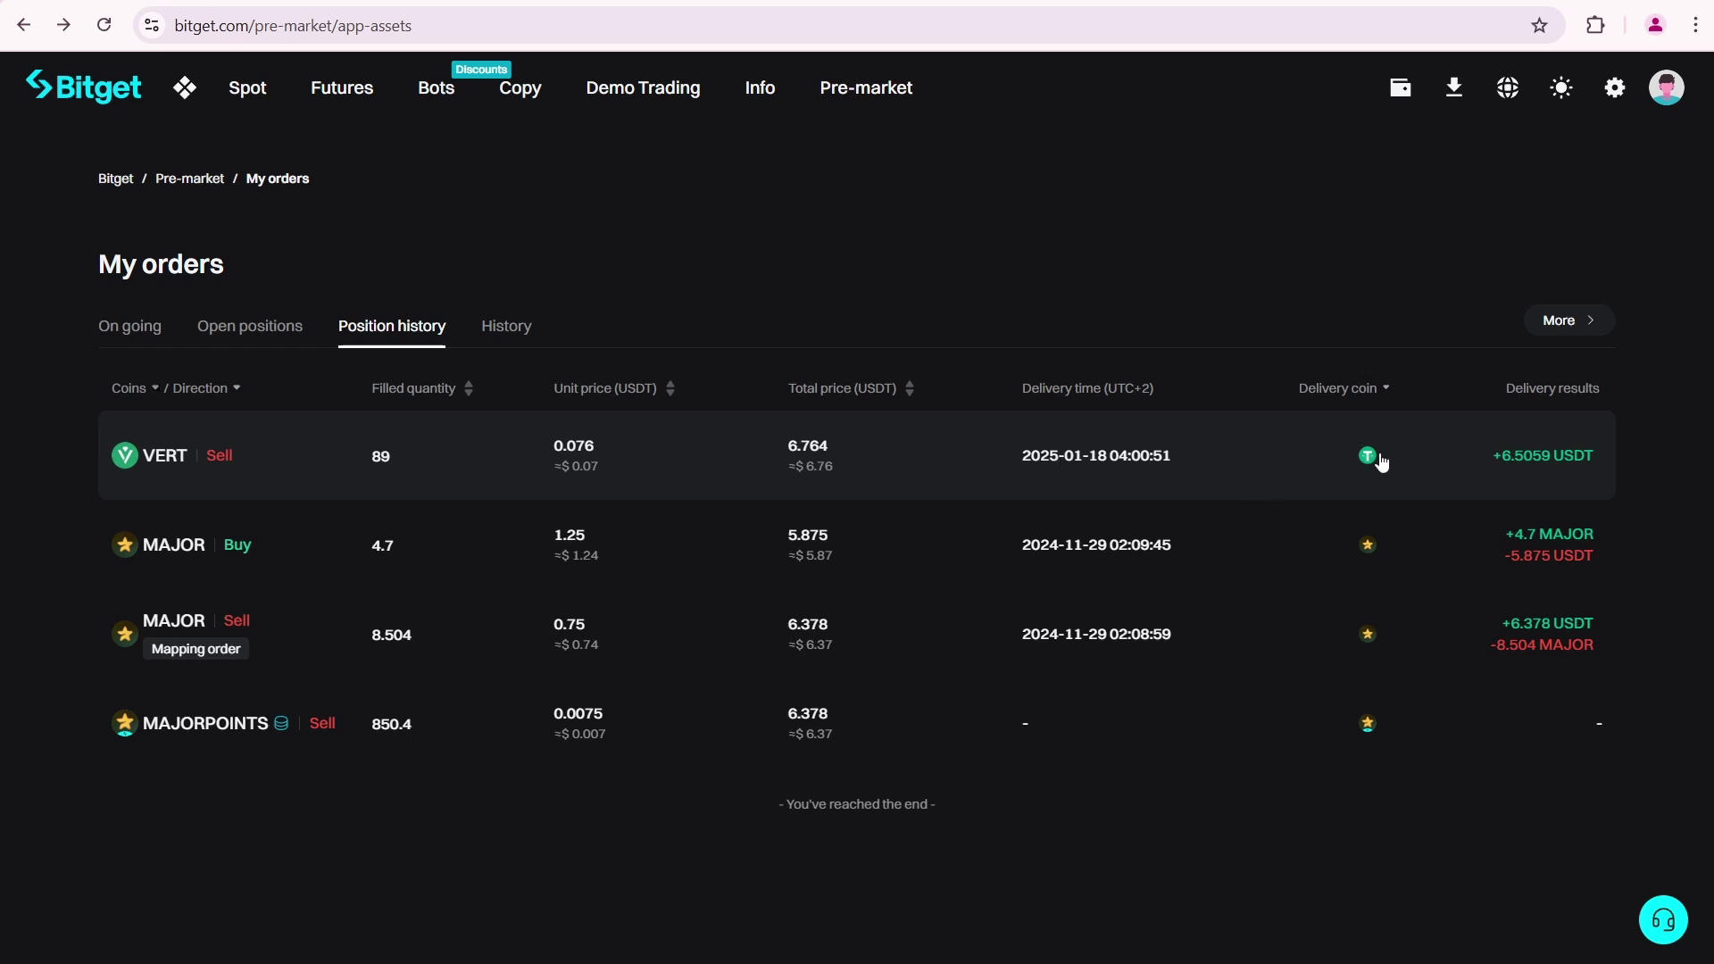
click(1537, 467)
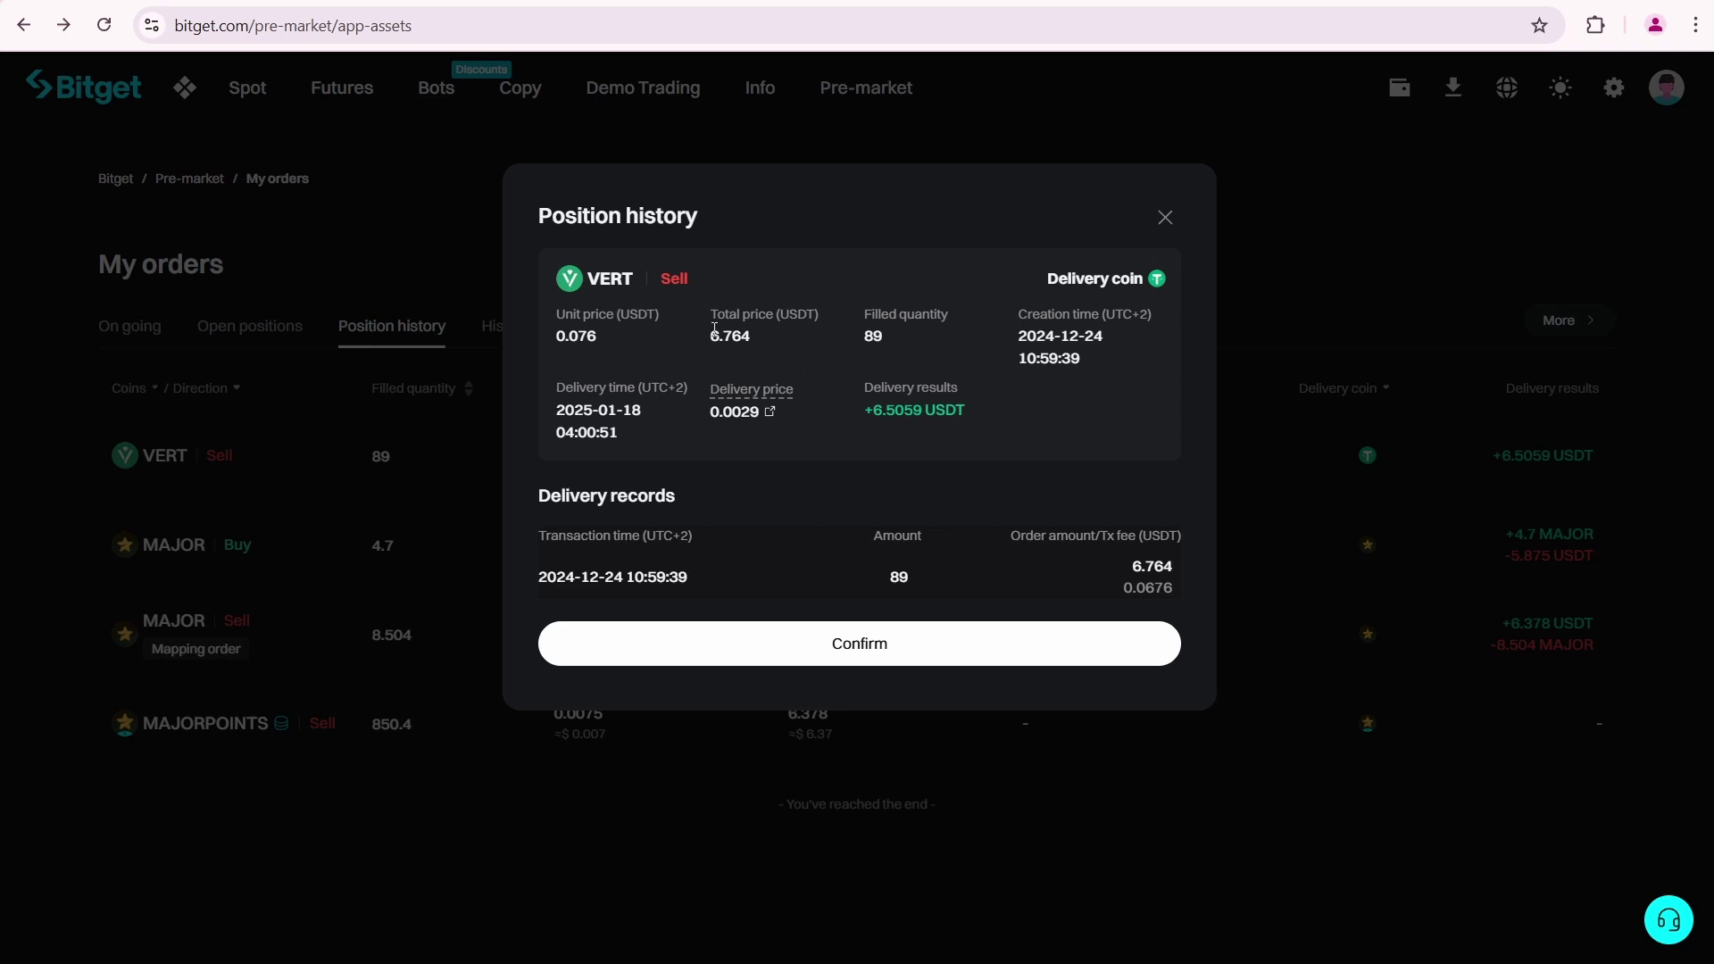
drag(712, 338, 752, 337)
drag(554, 341, 593, 344)
click(709, 346)
double_click(871, 336)
click(741, 415)
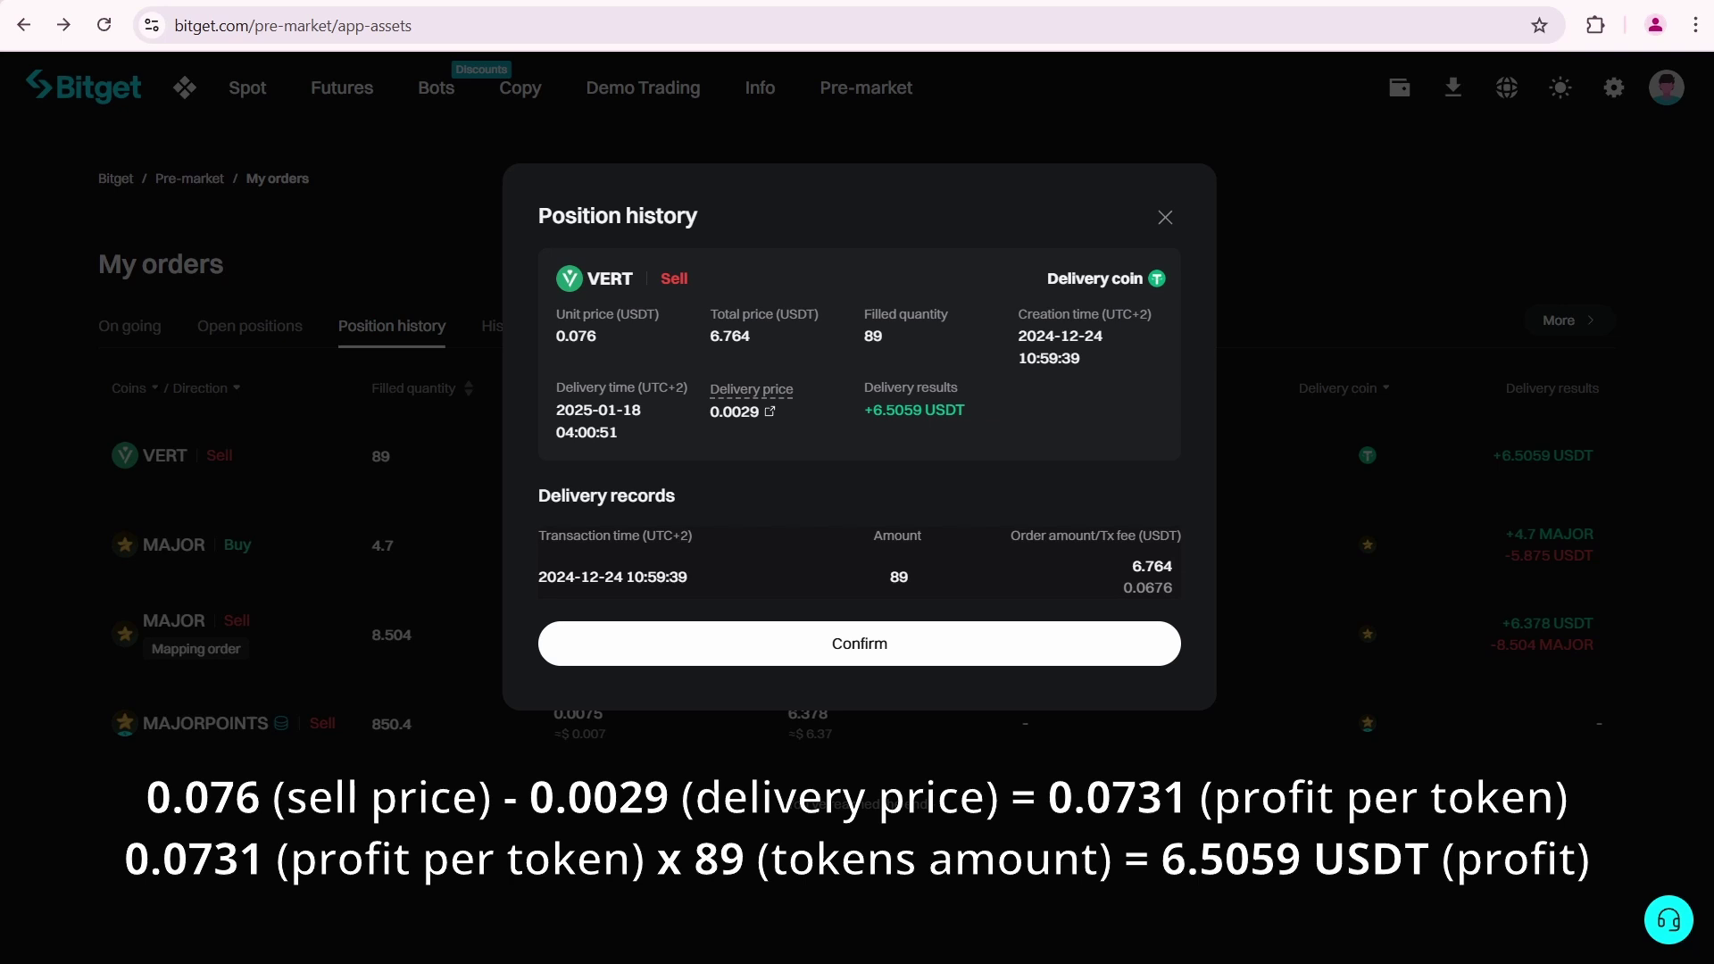
double_click(872, 336)
drag(875, 410, 970, 410)
click(949, 426)
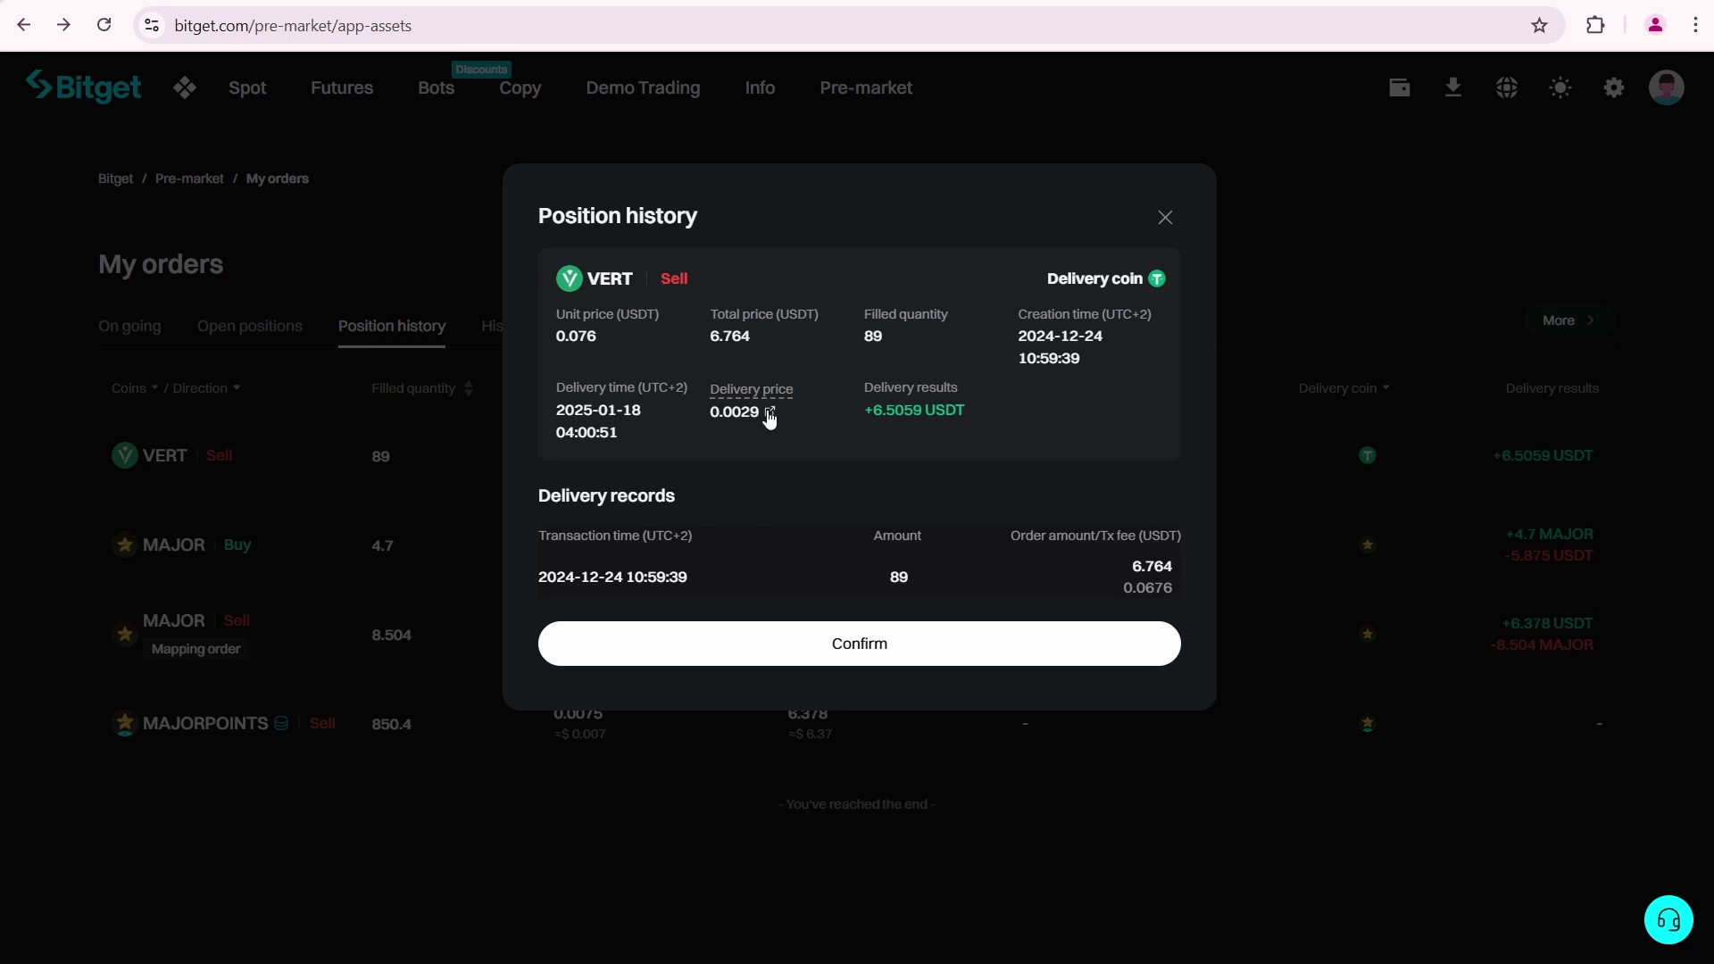
click(769, 412)
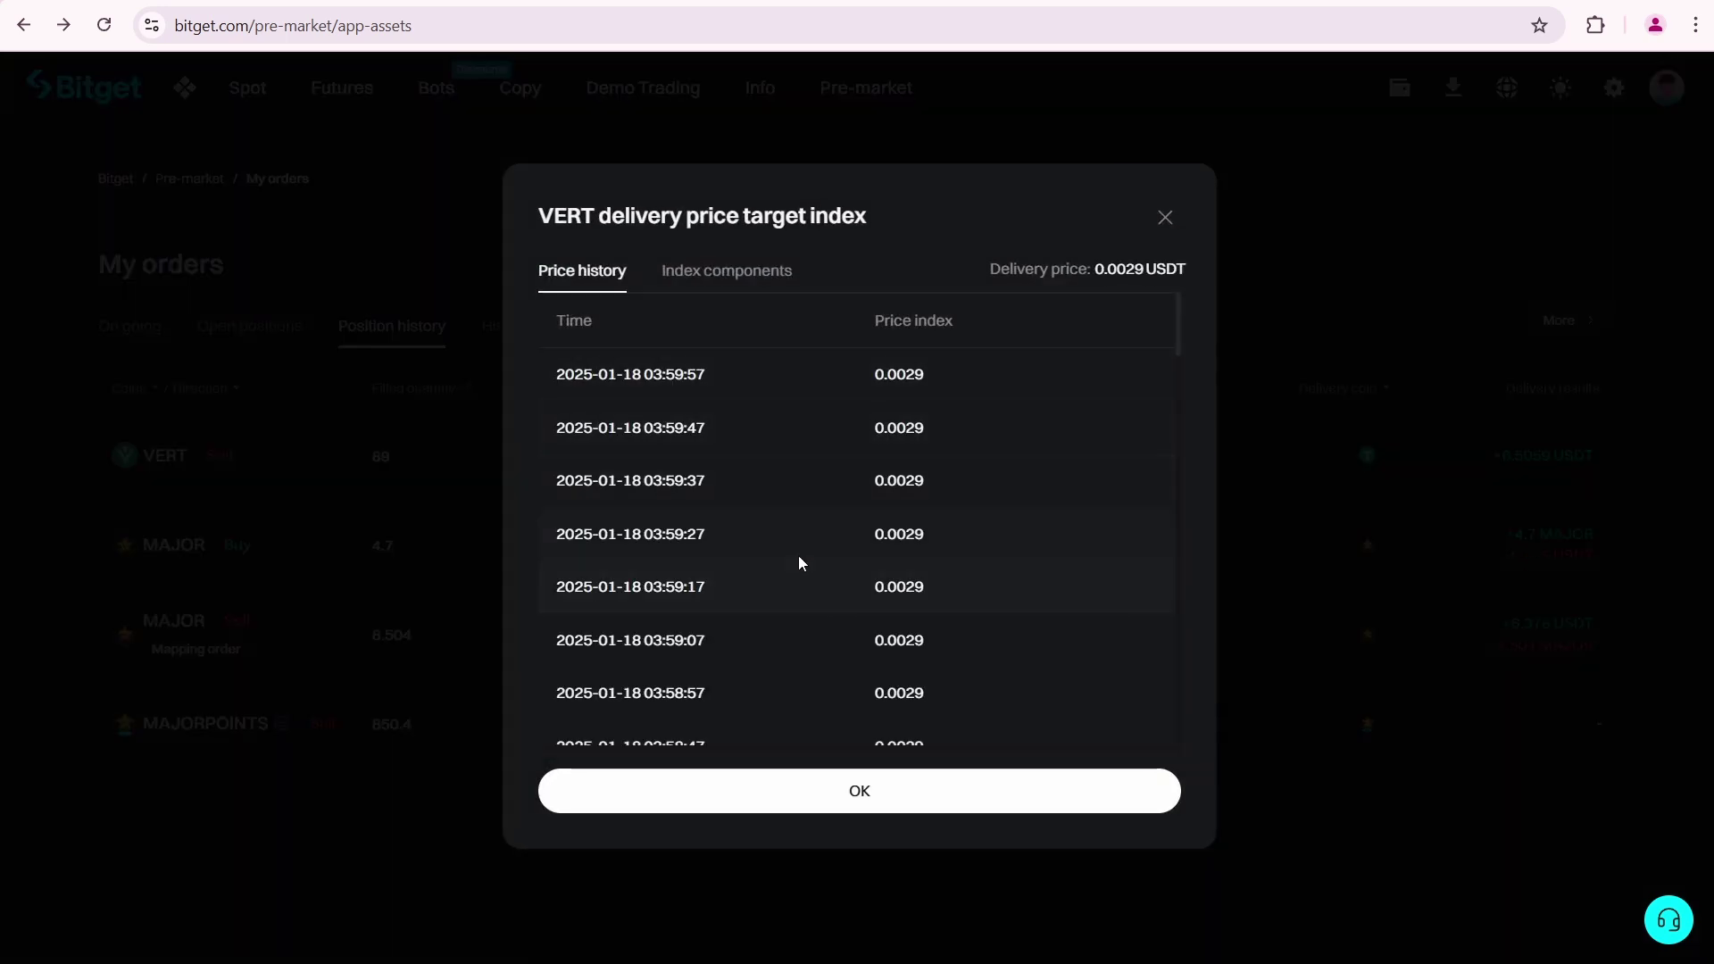
scroll(797, 554, down, 2)
scroll(797, 554, down, 2)
scroll(896, 522, down, 2)
scroll(895, 522, down, 2)
scroll(896, 522, down, 2)
scroll(896, 529, down, 2)
scroll(895, 535, down, 1)
scroll(894, 536, down, 1)
scroll(895, 540, down, 1)
scroll(892, 542, down, 1)
click(726, 270)
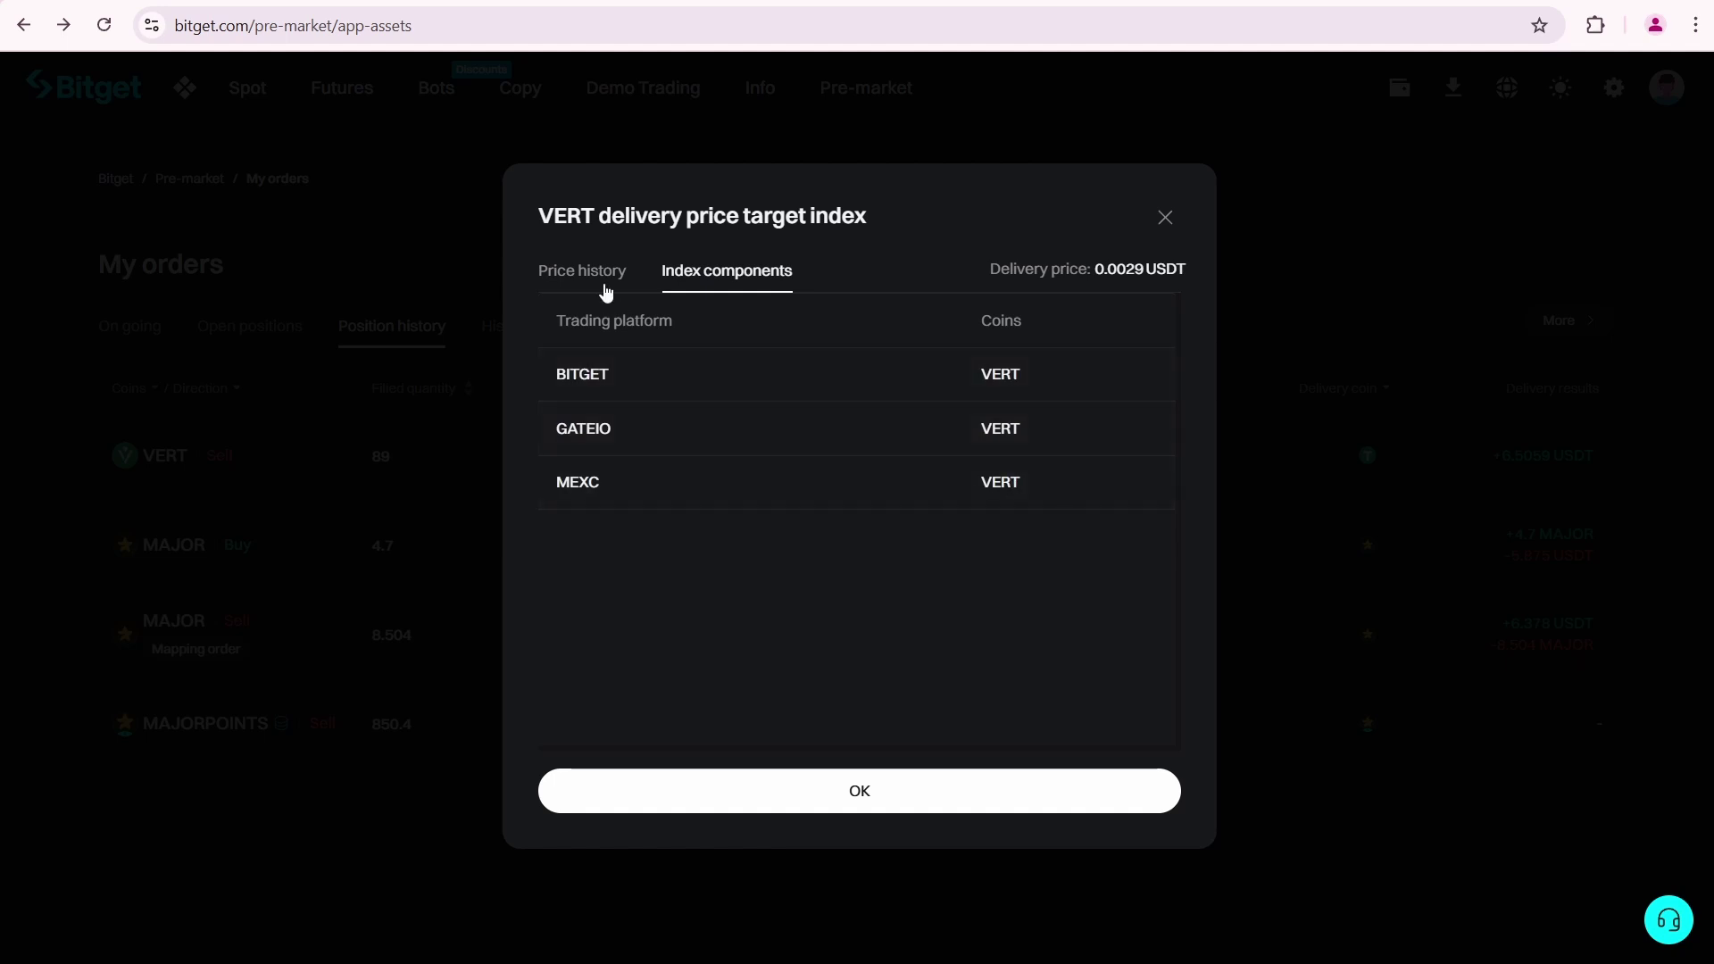
click(1165, 217)
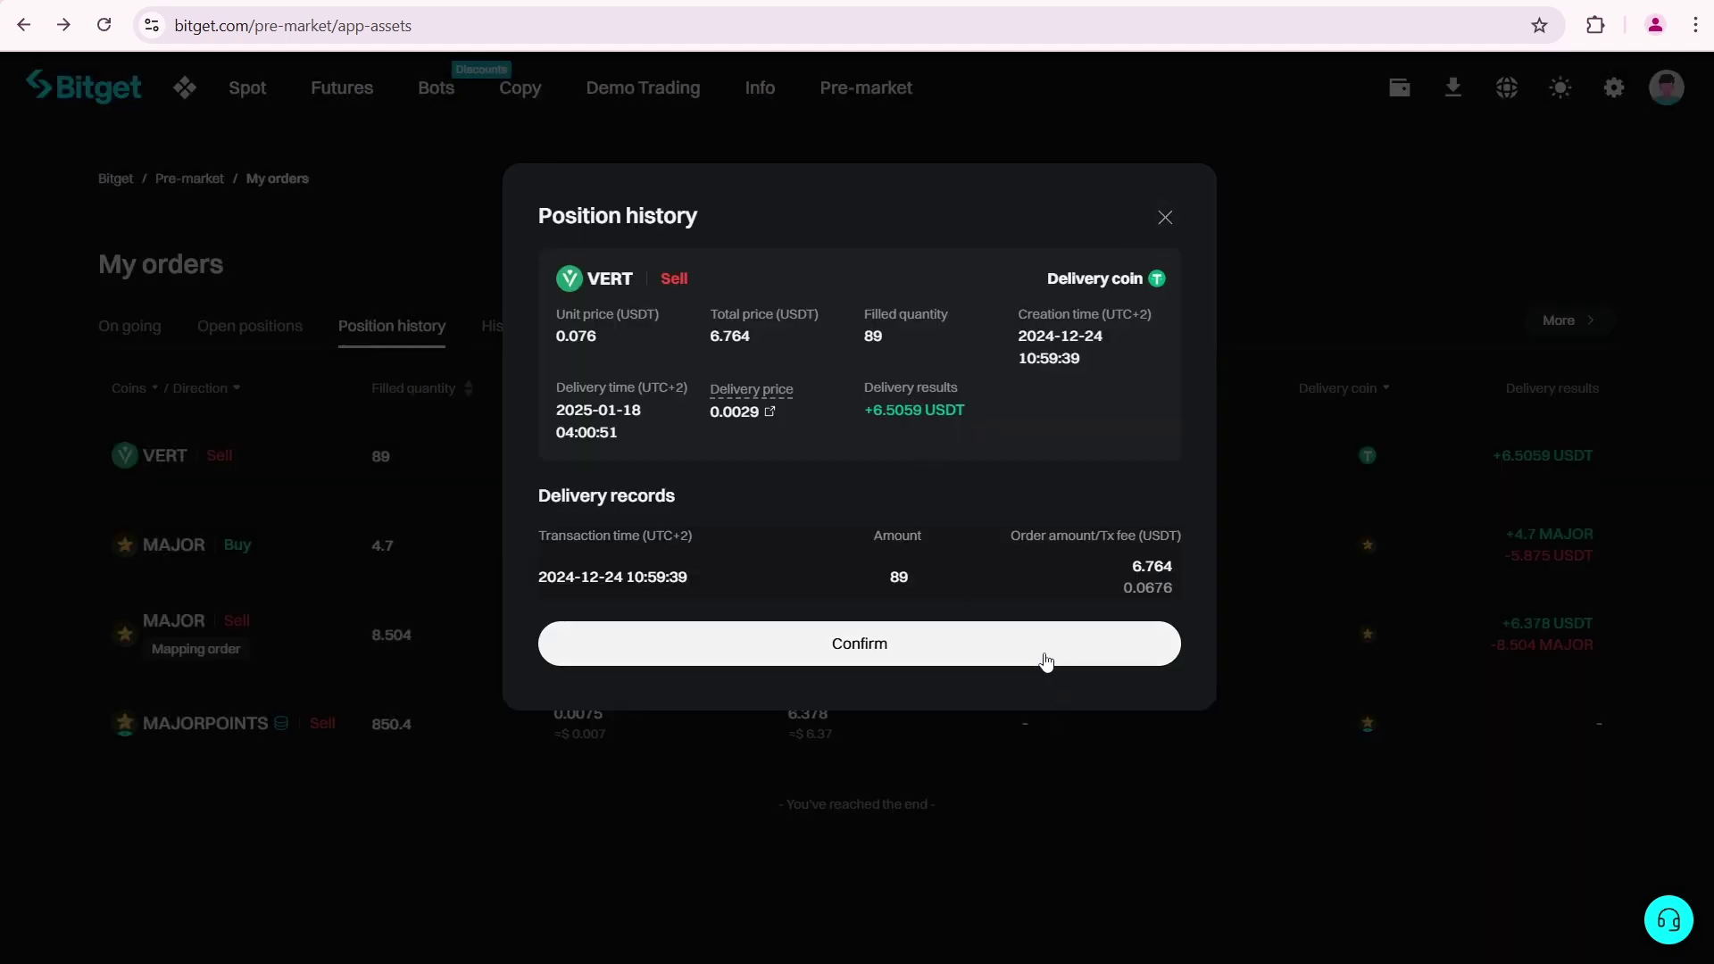
Step: Open the 138.07 USDT spot balance details and highlight the +6.5059 'Received from delivery' entry
click(1045, 651)
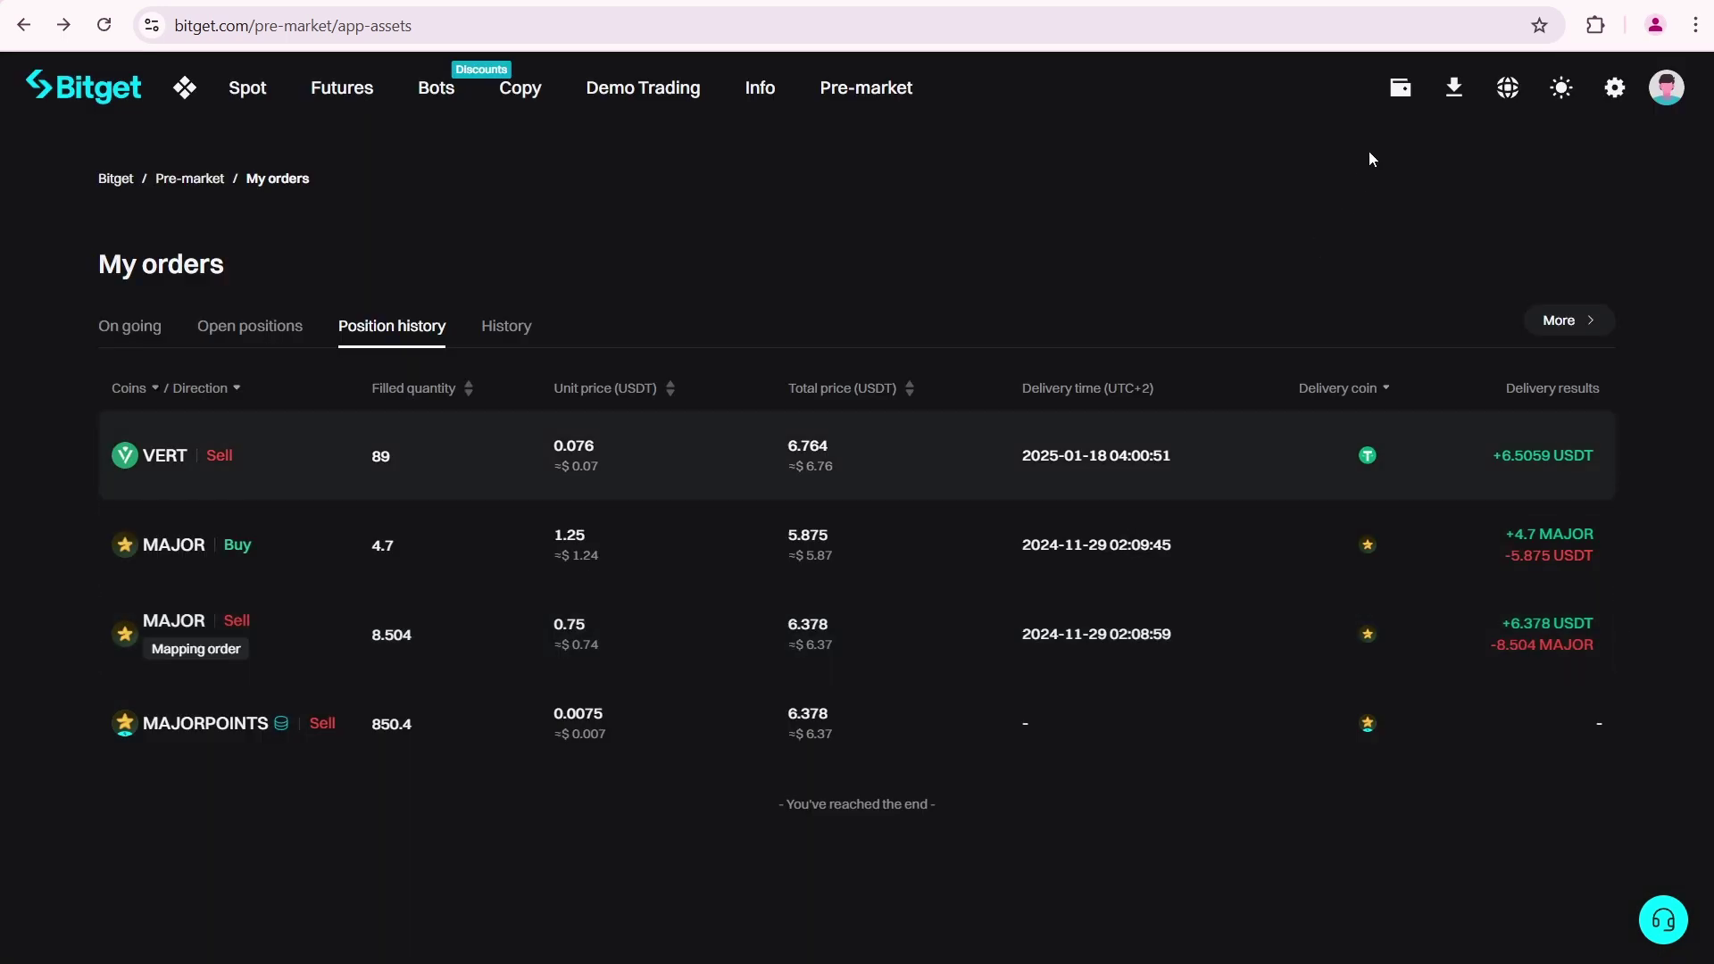
mouse_move(1400, 88)
click(1343, 158)
click(100, 241)
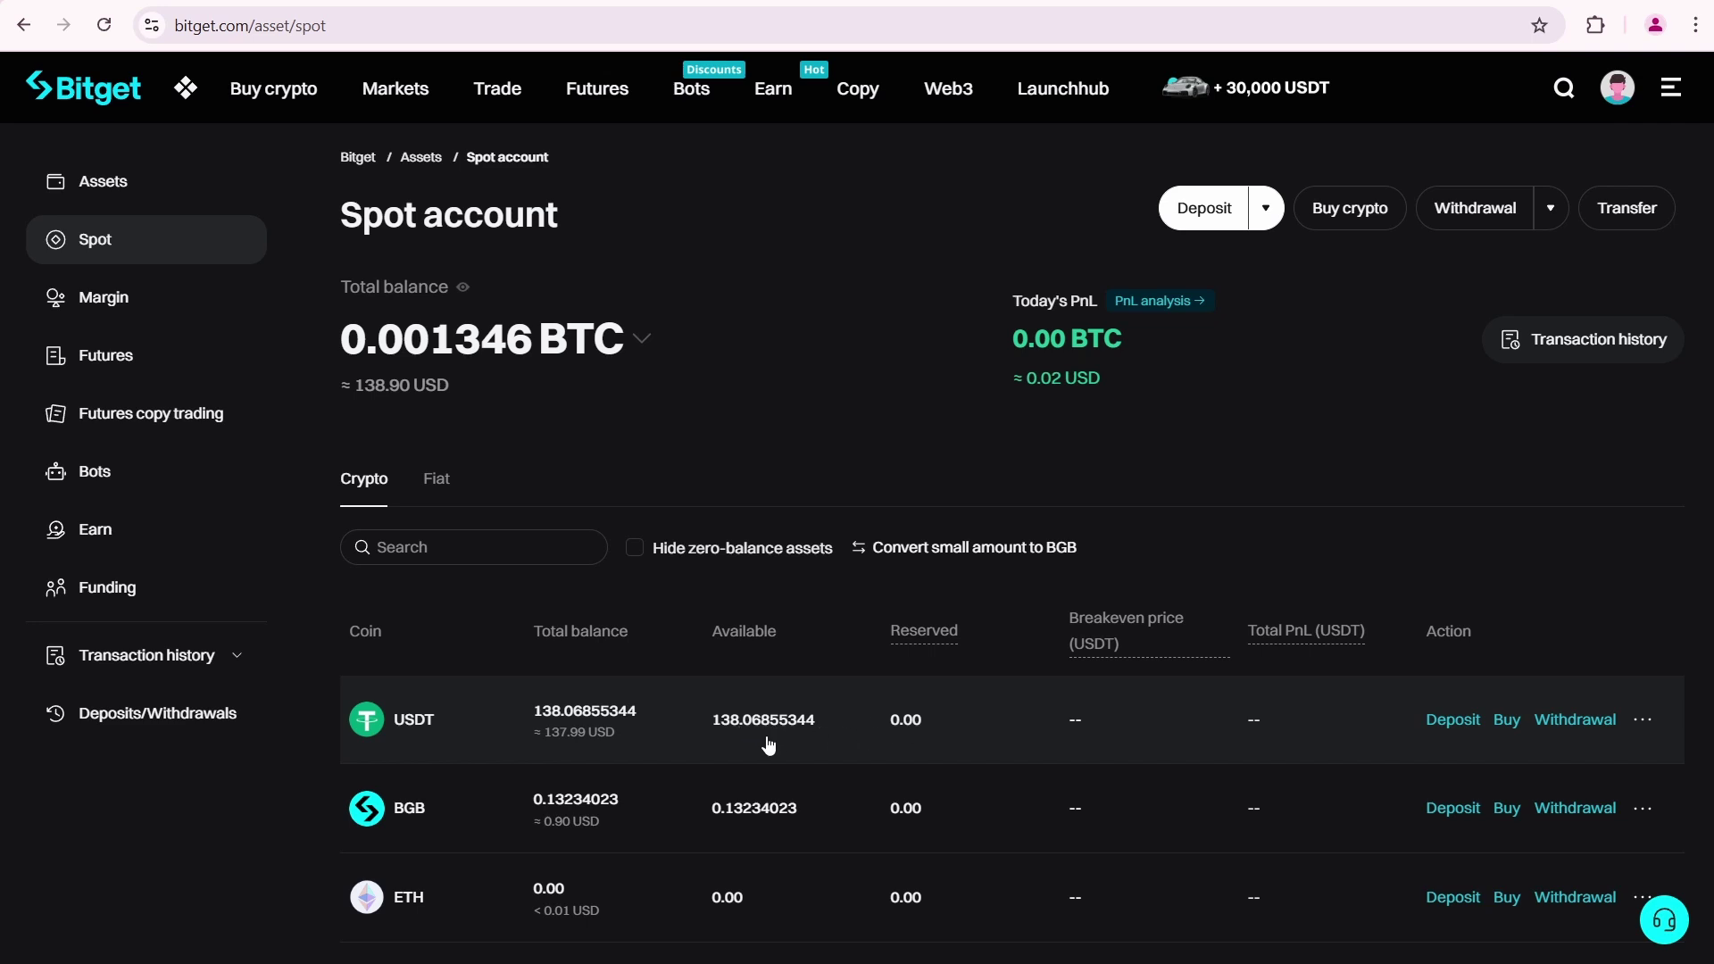
click(764, 731)
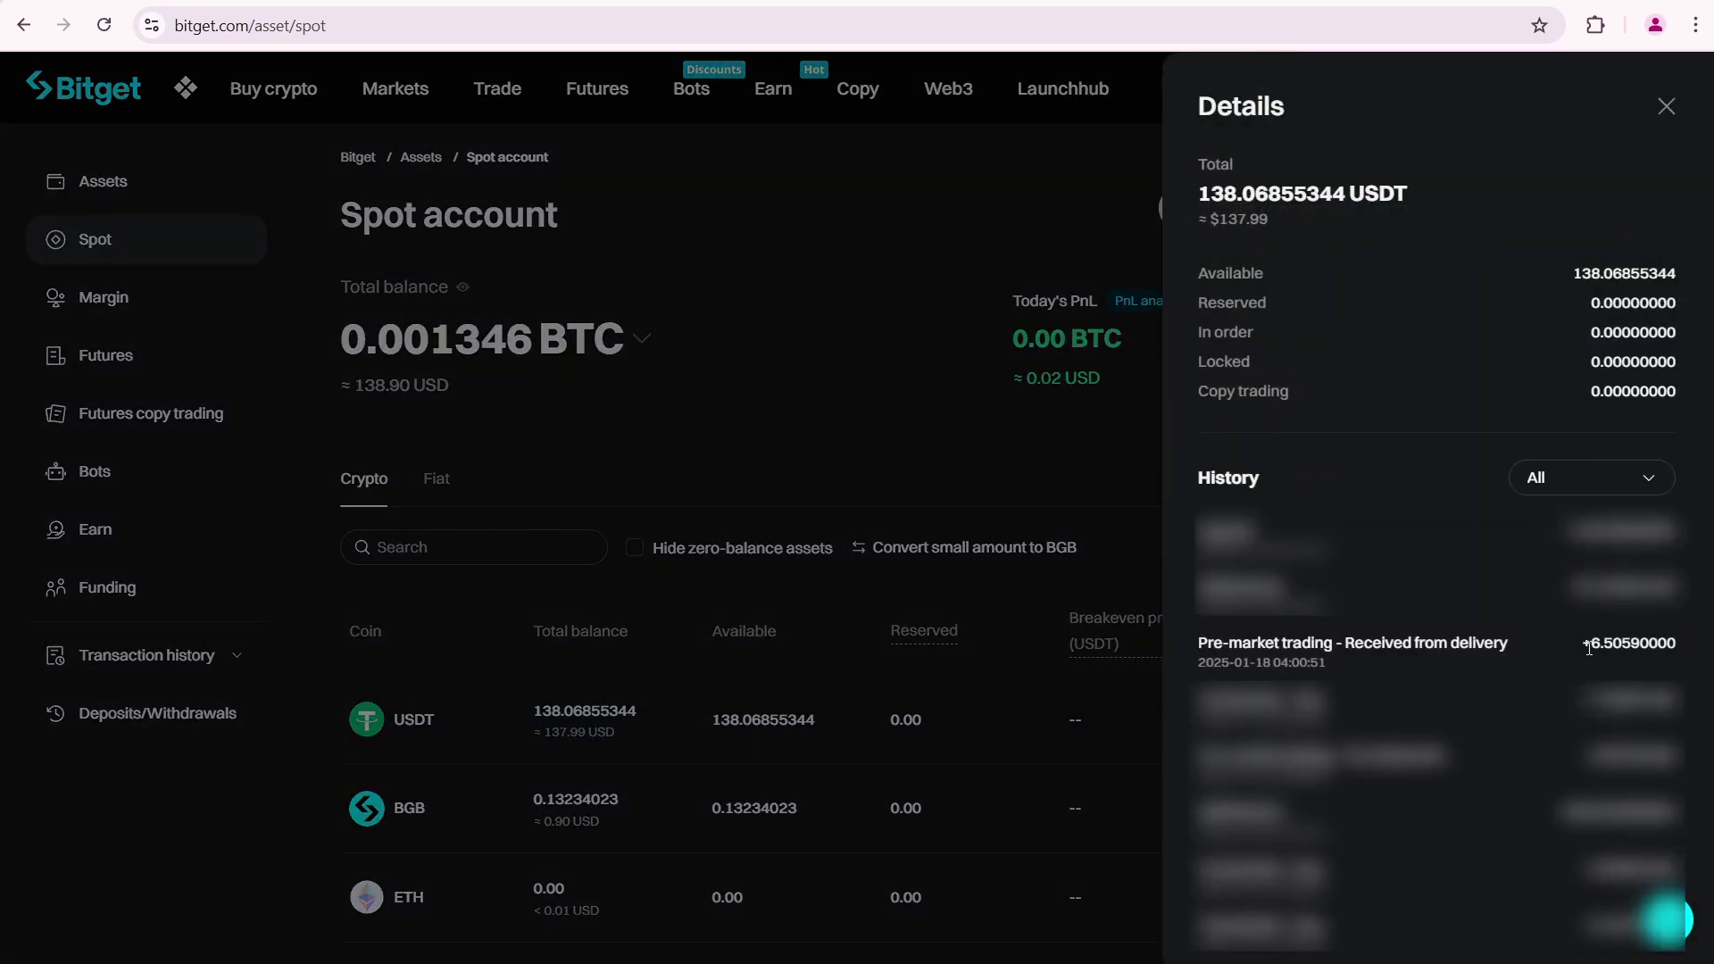
drag(1588, 648, 1664, 652)
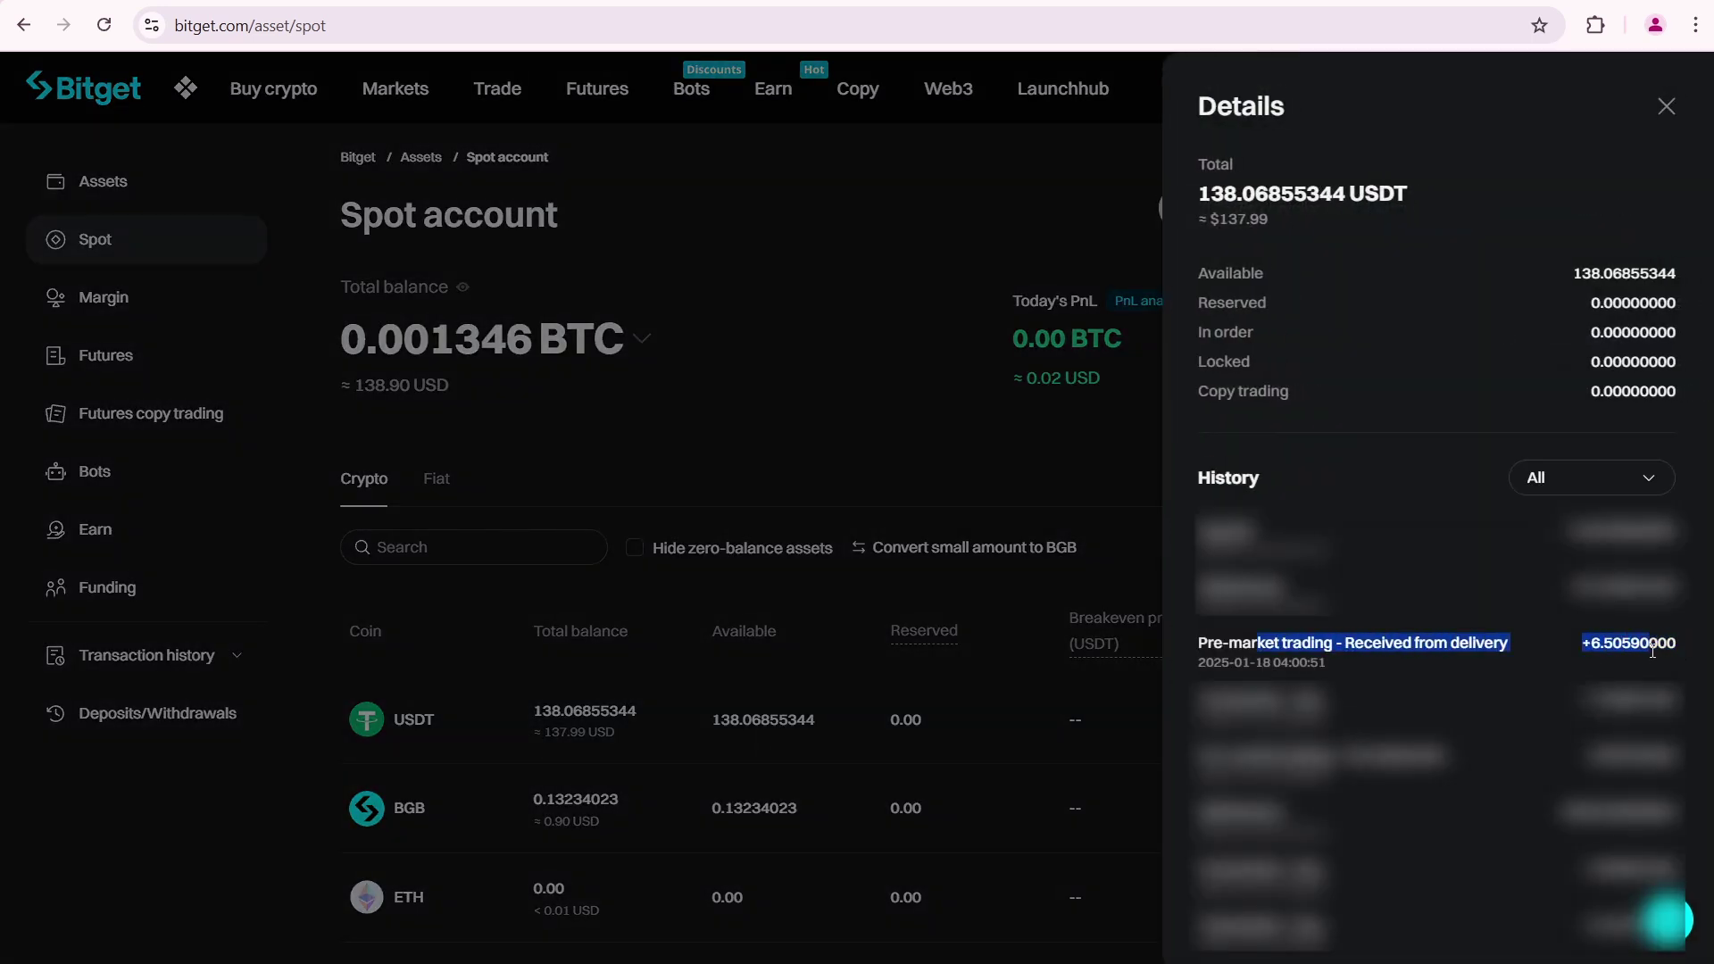
click(1618, 643)
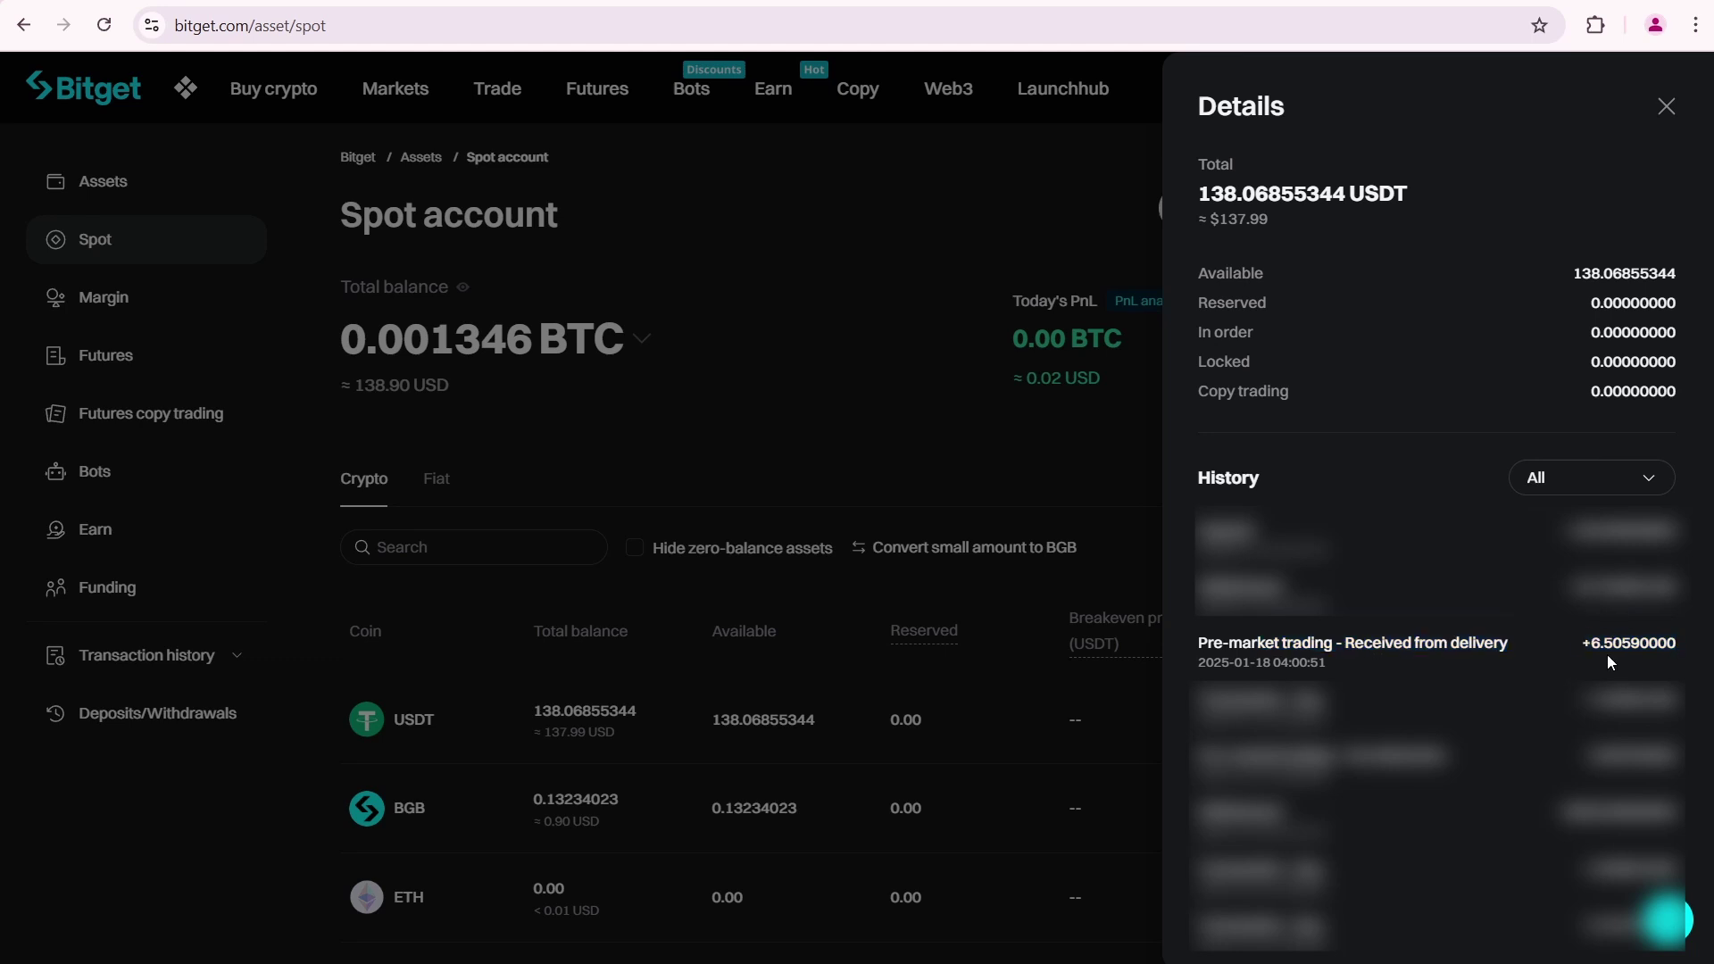